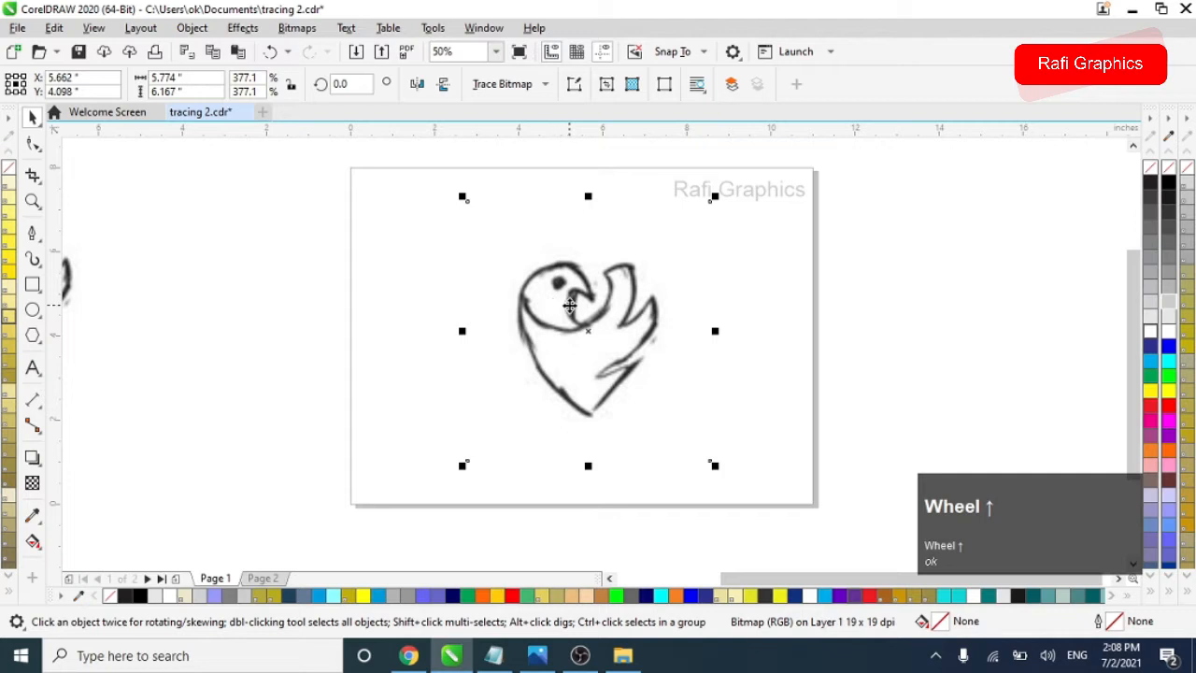
Apply a uniform transparency to the bird sketch bitmap and lock it in place
right_click(571, 306)
click(356, 313)
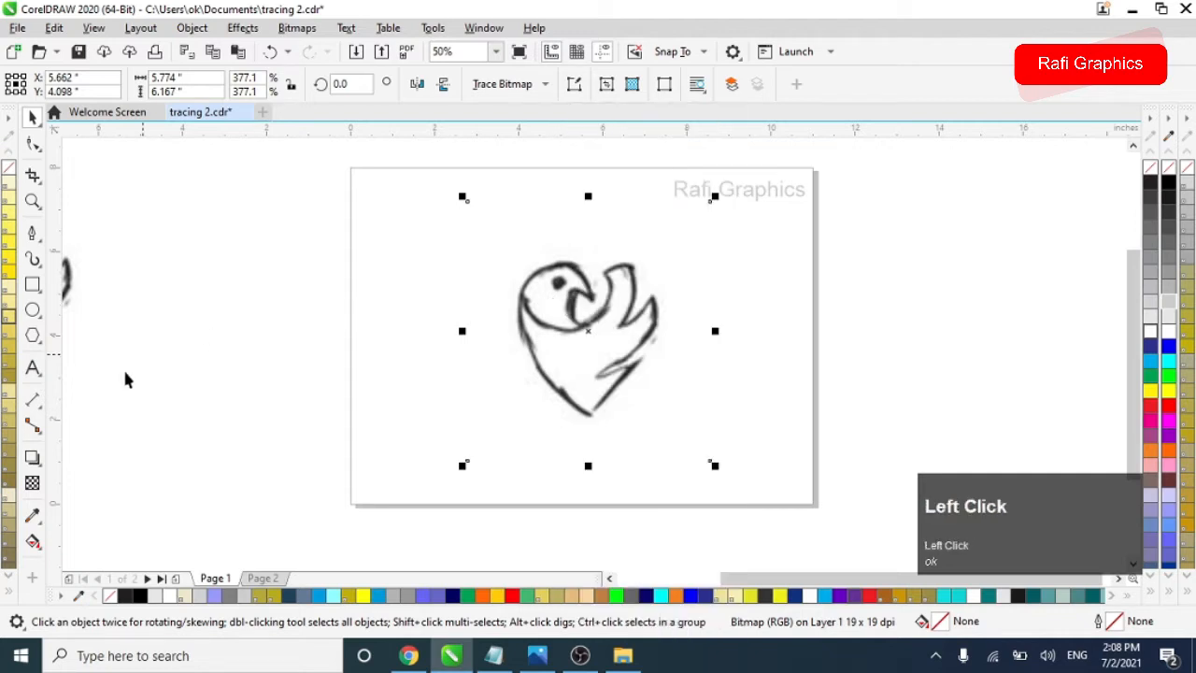
click(32, 483)
click(48, 84)
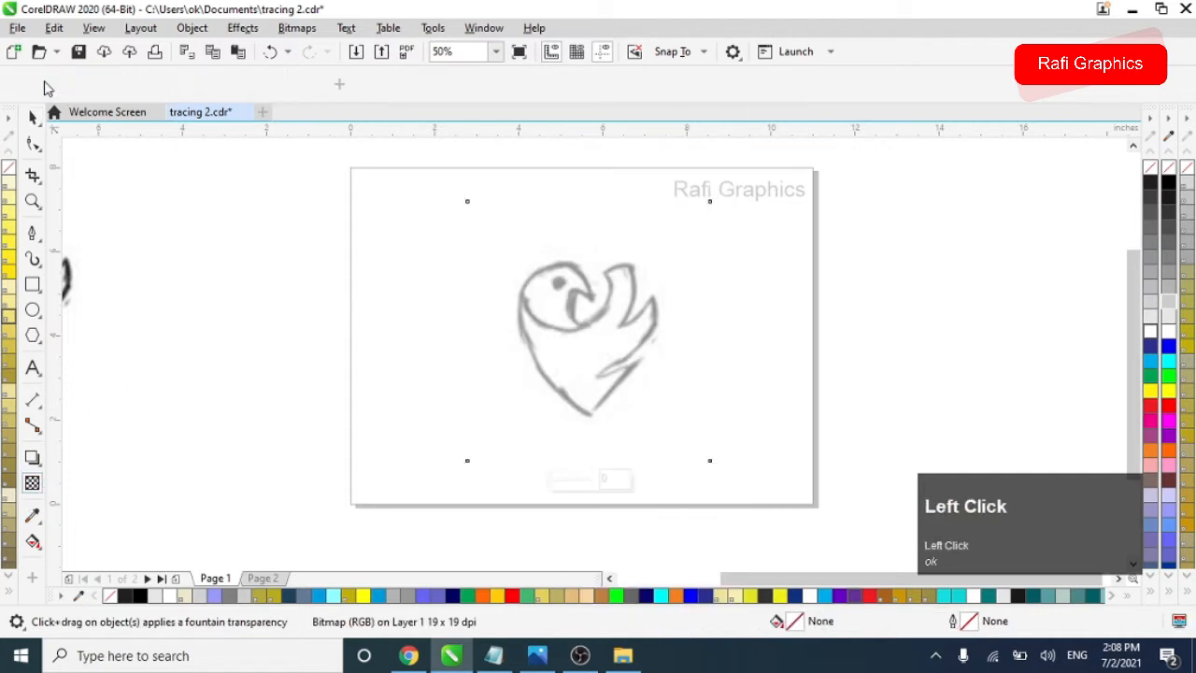
key(space)
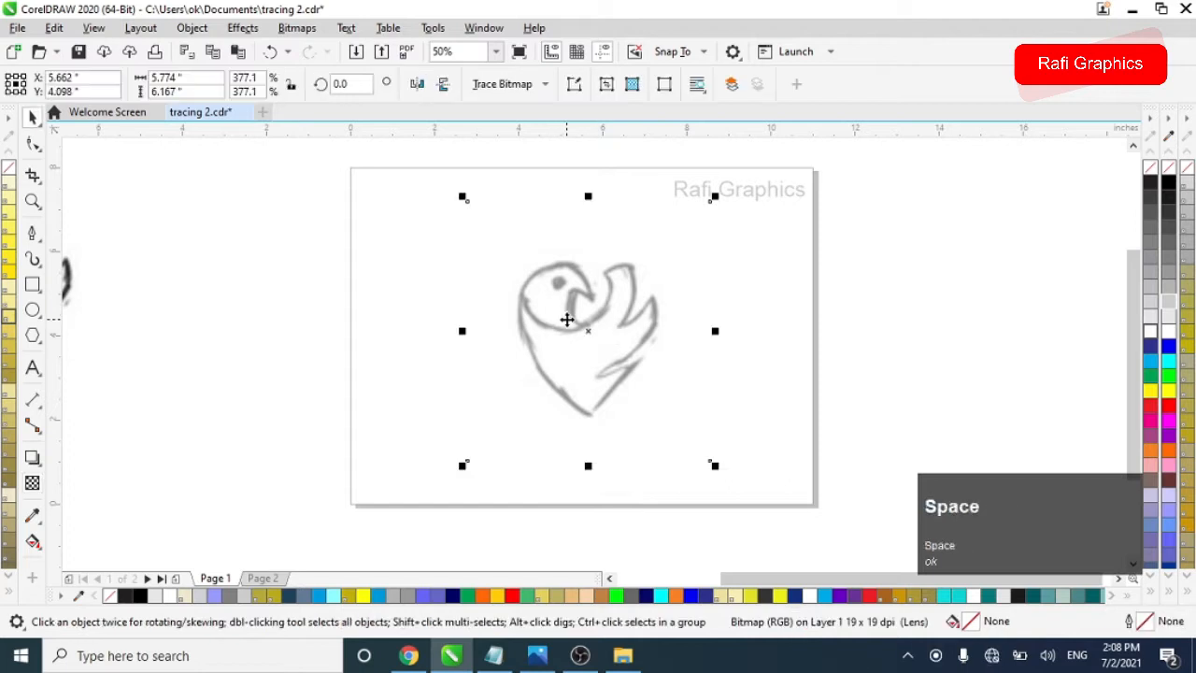
right_click(570, 318)
click(607, 343)
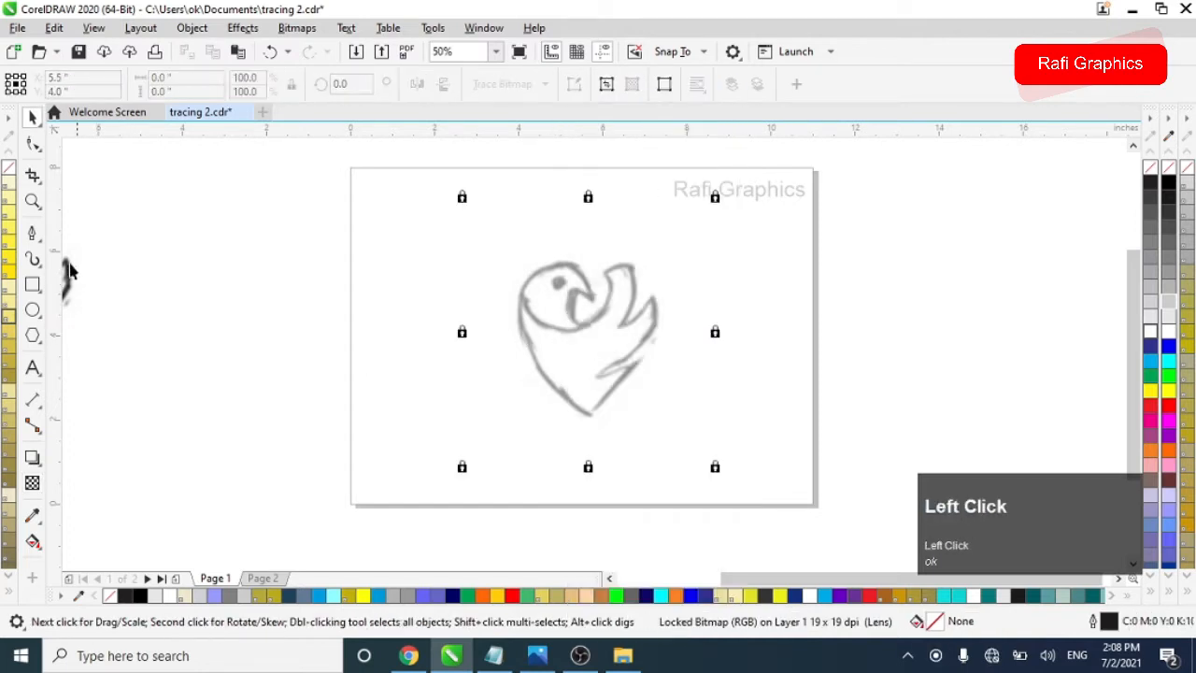
Trace the head with the Pen tool from the beak tip over the crown to the nape, about 1.7 by 0.84 inches
click(33, 233)
scroll(594, 313, up, 2)
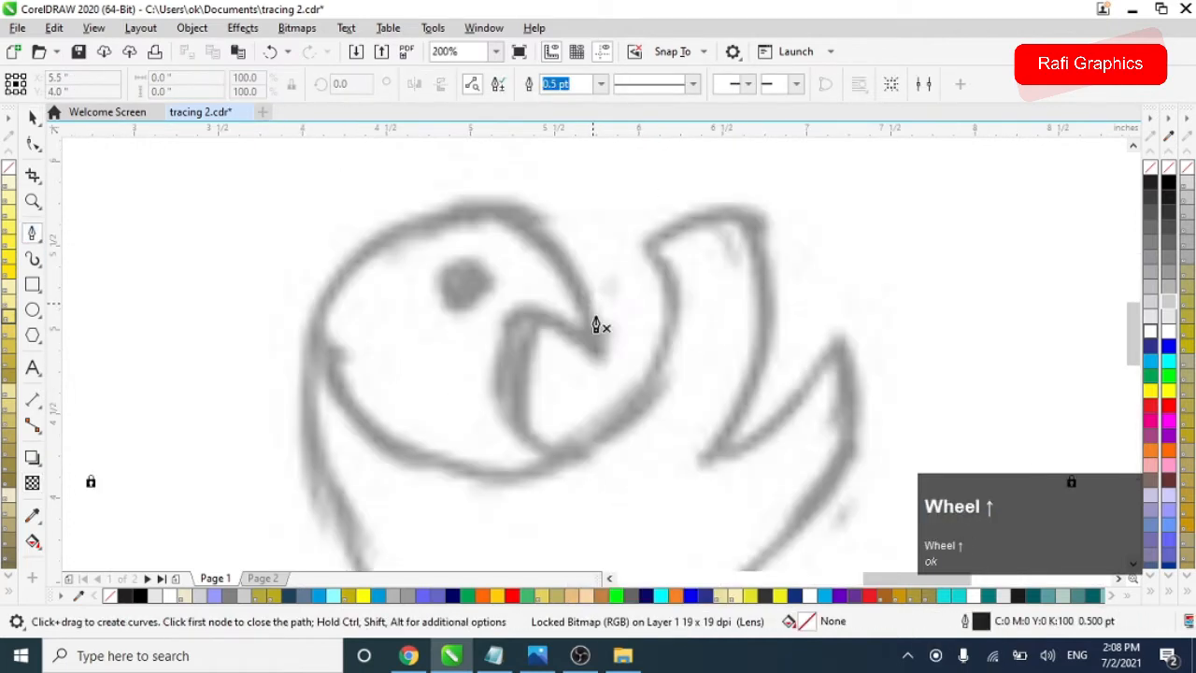
scroll(600, 359, up, 1)
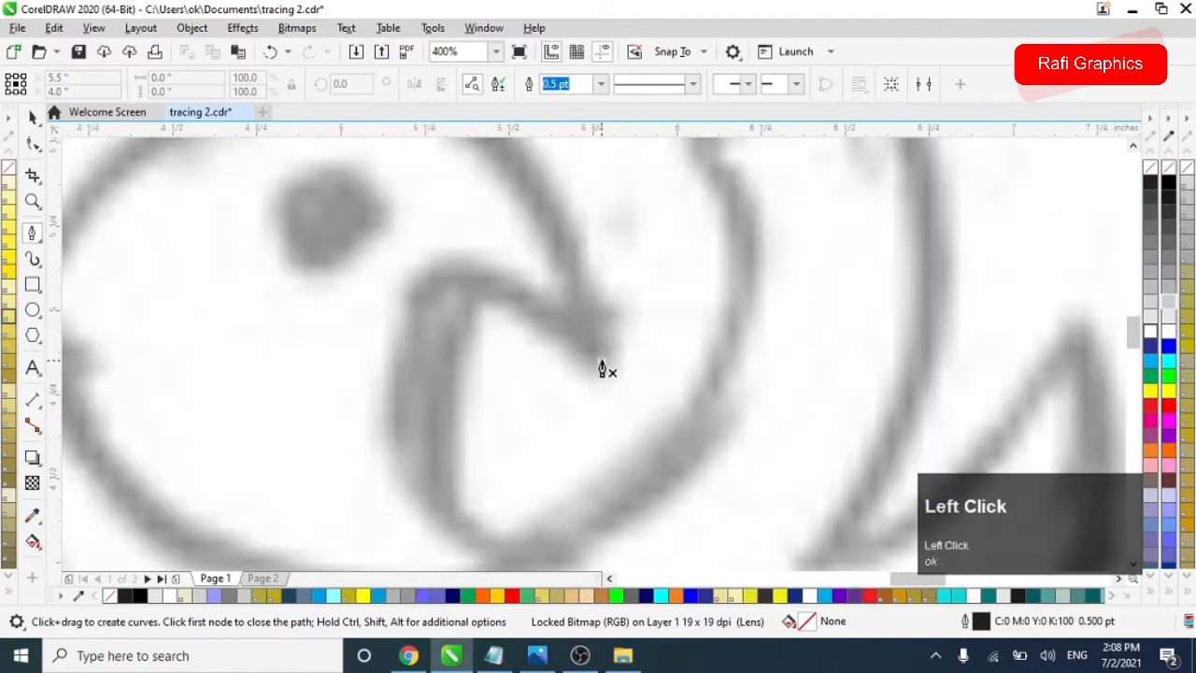
click(601, 359)
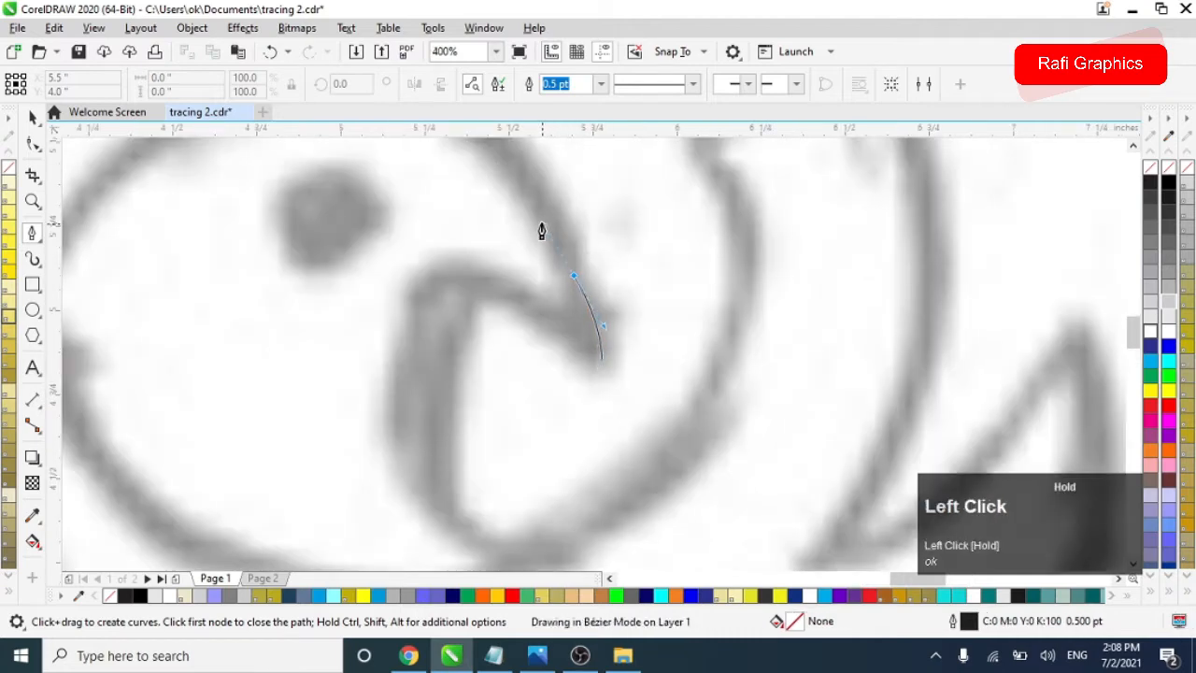
drag(545, 242, 560, 257)
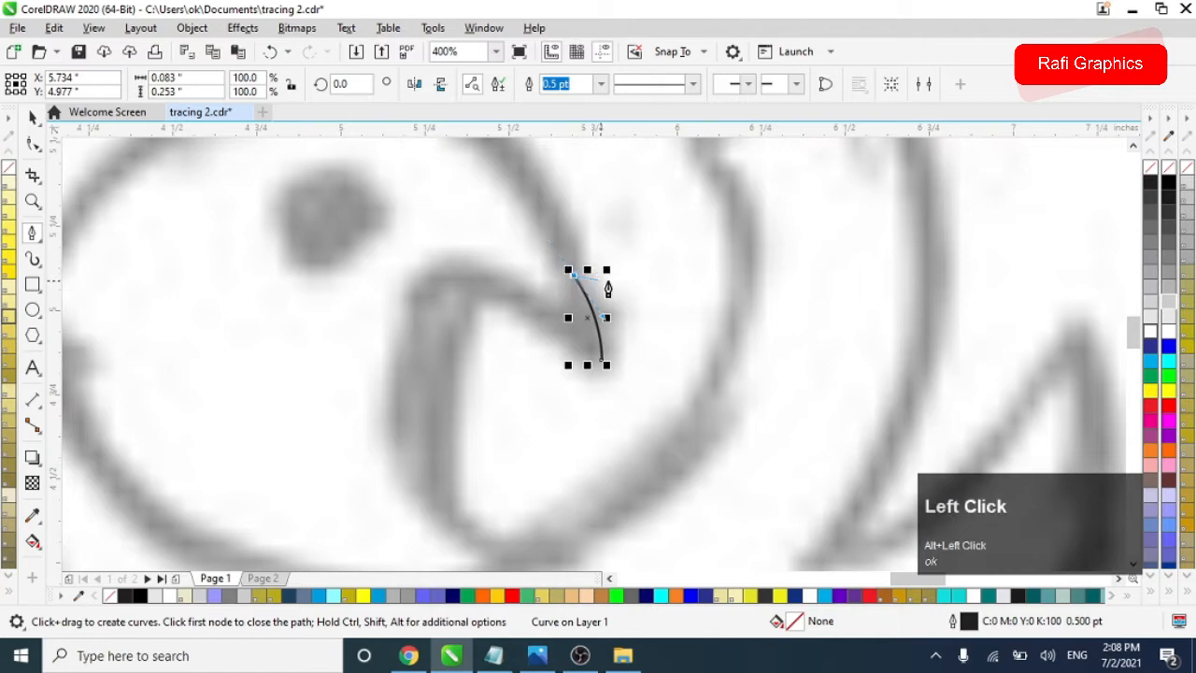
scroll(612, 280, down, 2)
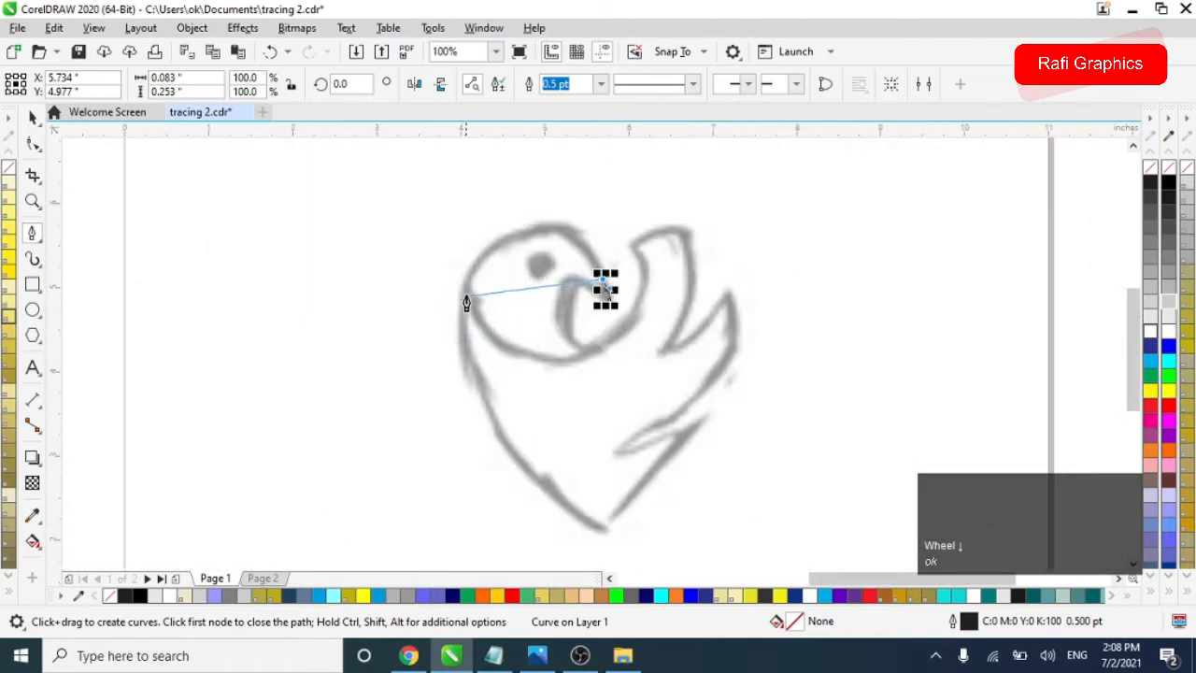
scroll(467, 299, up, 1)
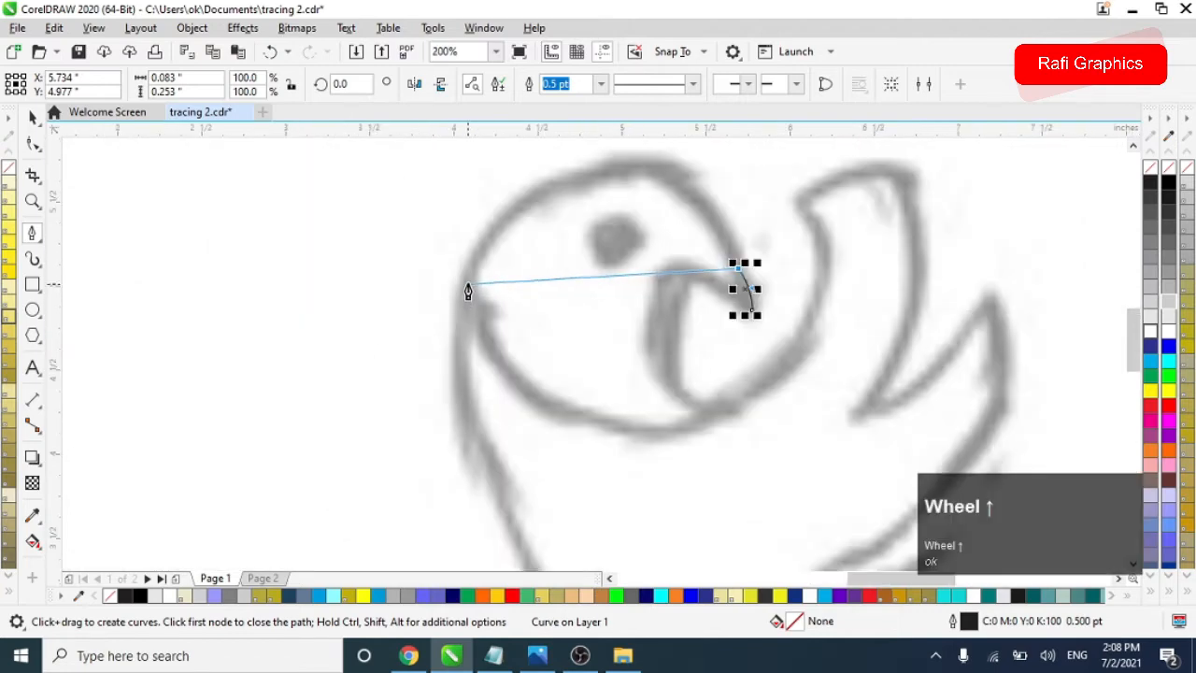
mouse_move(467, 281)
mouse_down()
mouse_move(368, 448)
mouse_move(364, 551)
mouse_move(287, 505)
mouse_move(293, 525)
mouse_up()
scroll(544, 427, down, 1)
scroll(552, 430, up, 1)
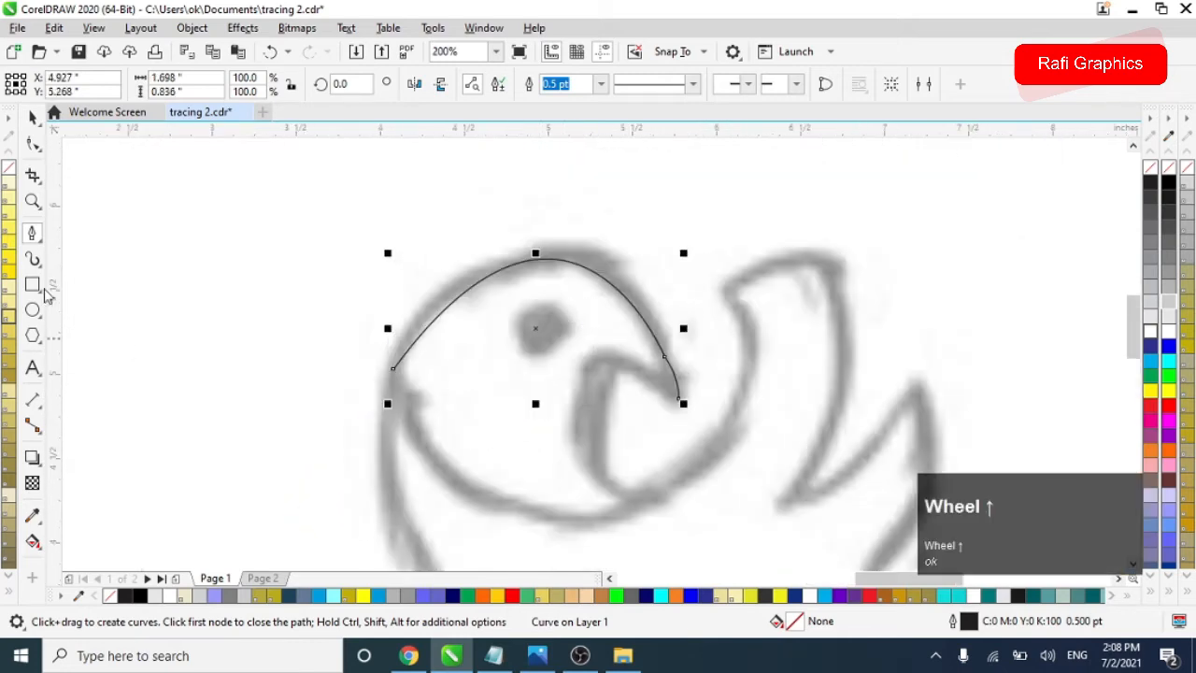
Reshape the head curve by adjusting its node handles so the arc follows the sketched crown and forehead
click(33, 143)
mouse_move(661, 358)
mouse_down()
mouse_move(655, 315)
mouse_move(662, 355)
mouse_up()
scroll(411, 308, down, 1)
drag(529, 257, 618, 284)
scroll(528, 262, up, 1)
drag(429, 199, 471, 193)
scroll(614, 367, up, 1)
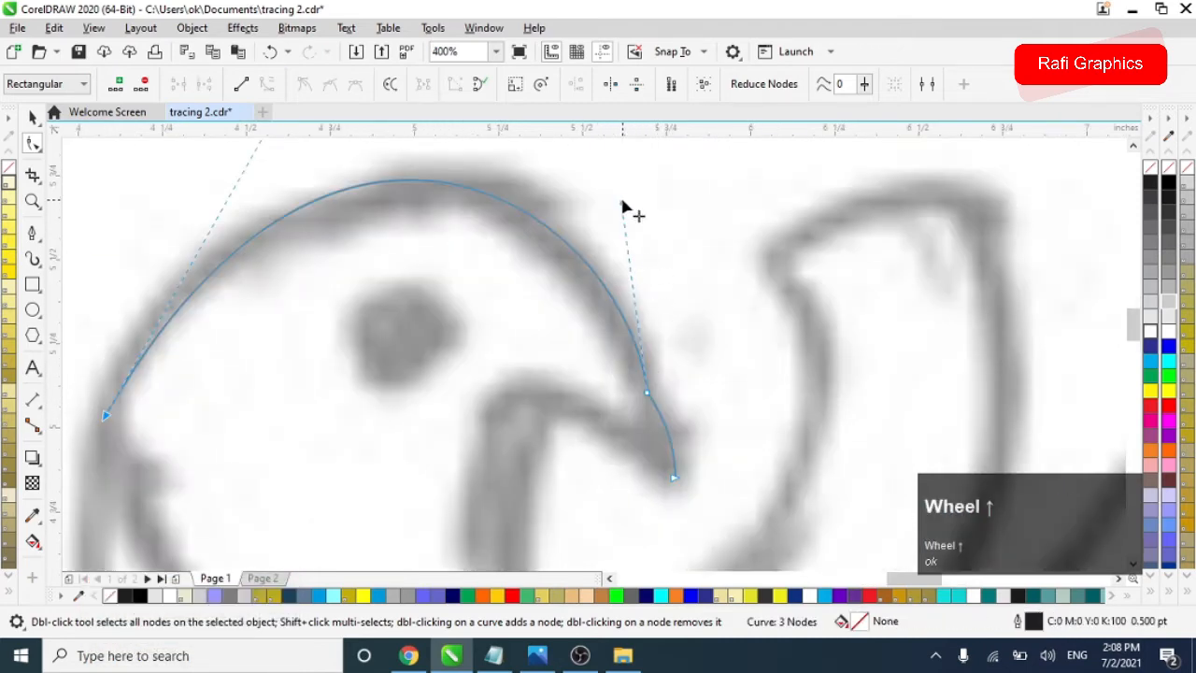
drag(622, 203, 614, 208)
scroll(589, 307, down, 1)
scroll(332, 358, up, 1)
drag(361, 364, 347, 395)
scroll(483, 373, down, 1)
drag(513, 204, 478, 198)
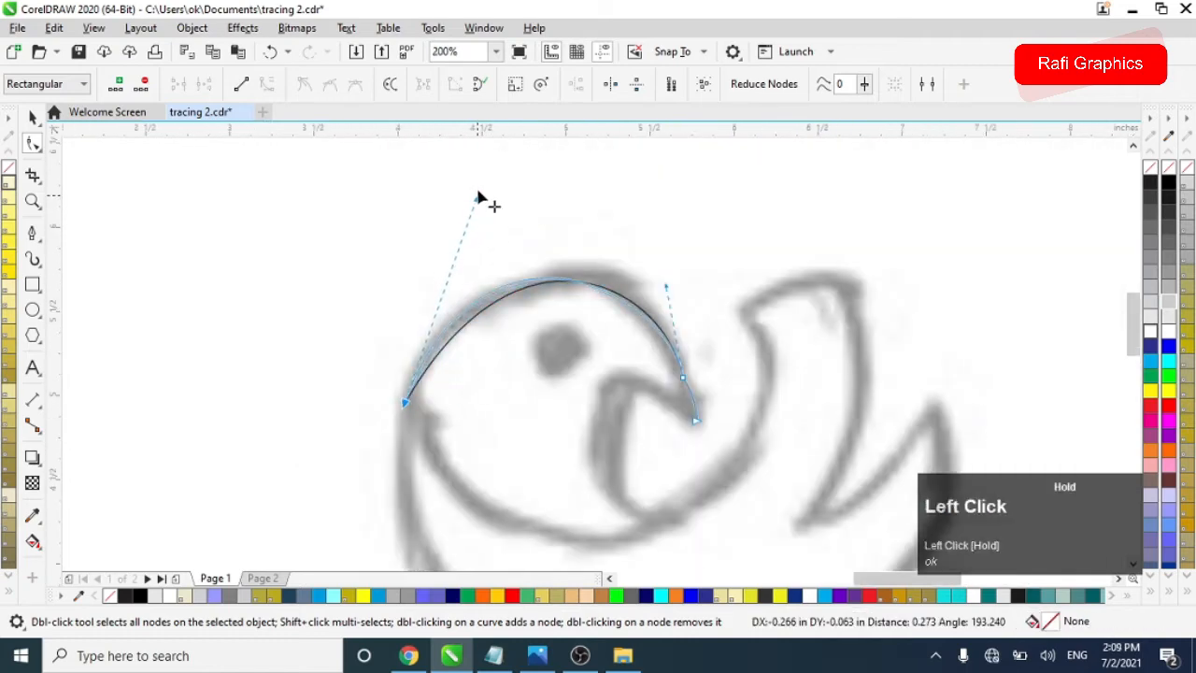
drag(666, 285, 679, 268)
scroll(528, 257, down, 1)
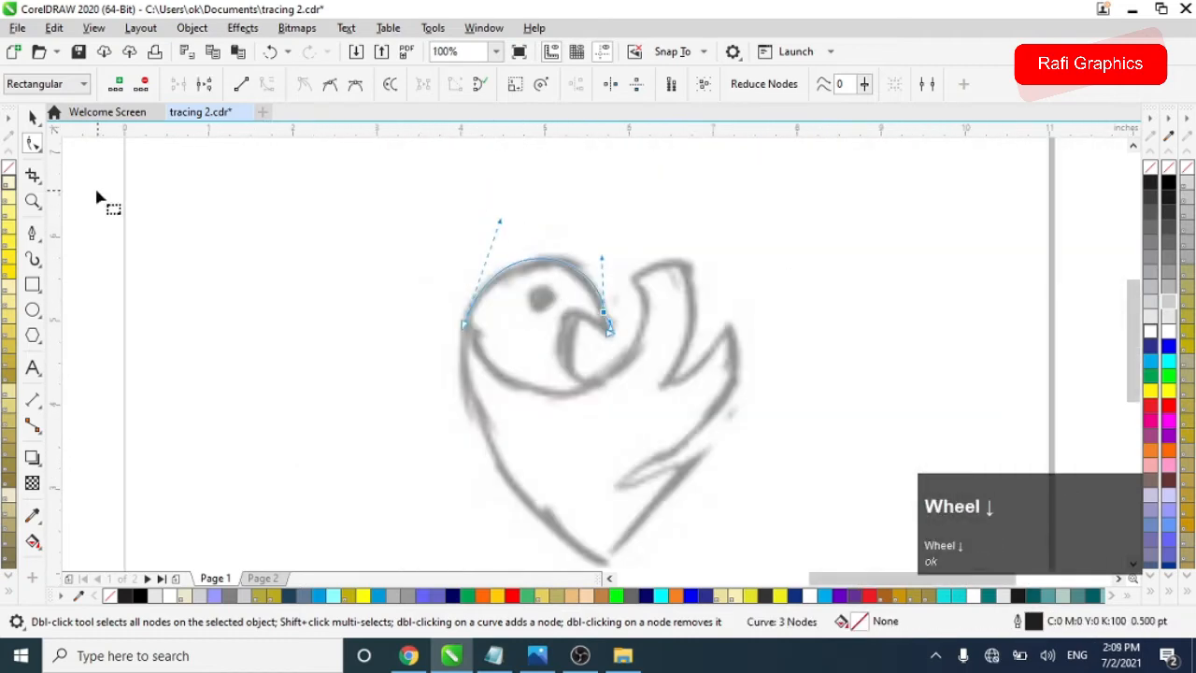
Extend the head curve from the nape down the back to the bird's pointed bottom, making it about 1.78 by 3.63 inches
click(31, 233)
scroll(561, 332, down, 1)
scroll(598, 285, up, 1)
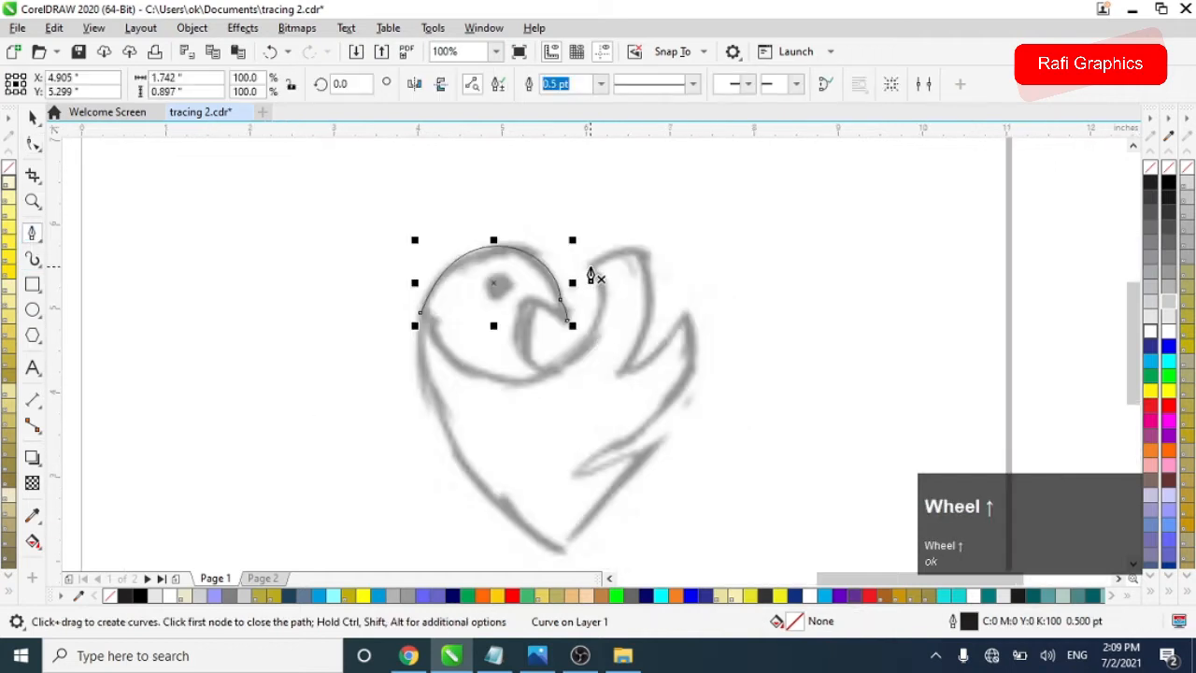
click(566, 322)
drag(422, 314, 321, 214)
scroll(321, 214, down, 1)
drag(374, 297, 356, 347)
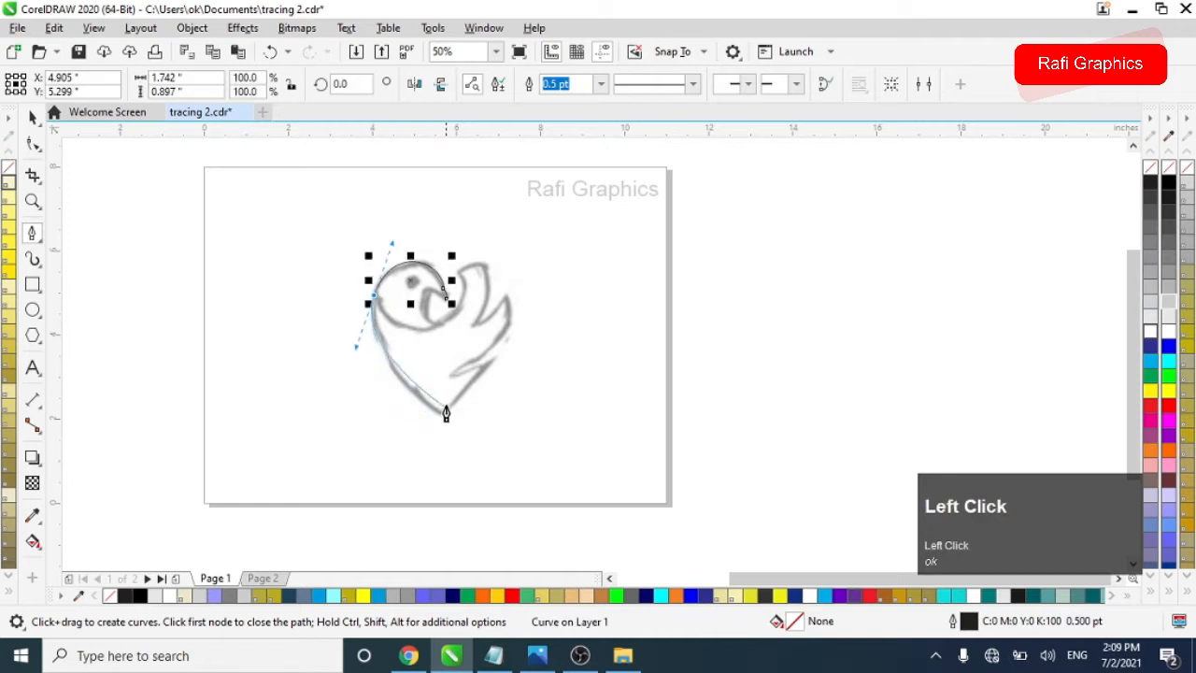
scroll(424, 394, up, 1)
drag(465, 443, 642, 555)
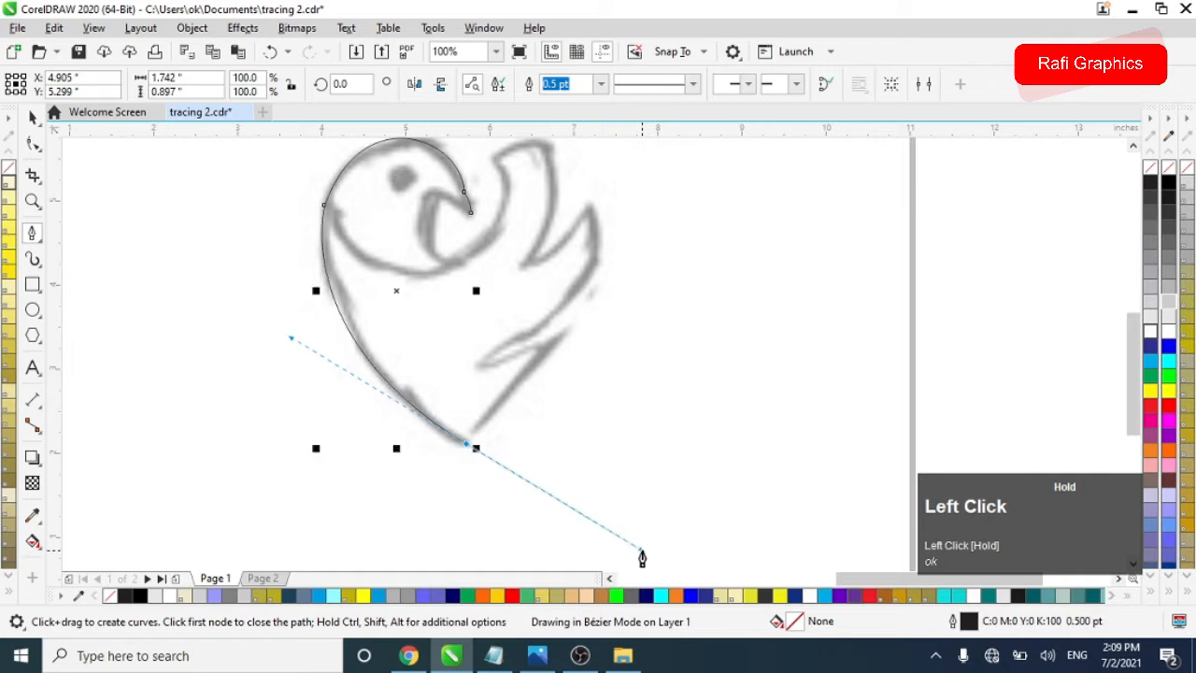
Set the head-and-back curve's outline colour to red and make its bottom node a sharp end
right_click(1152, 391)
right_click(1151, 410)
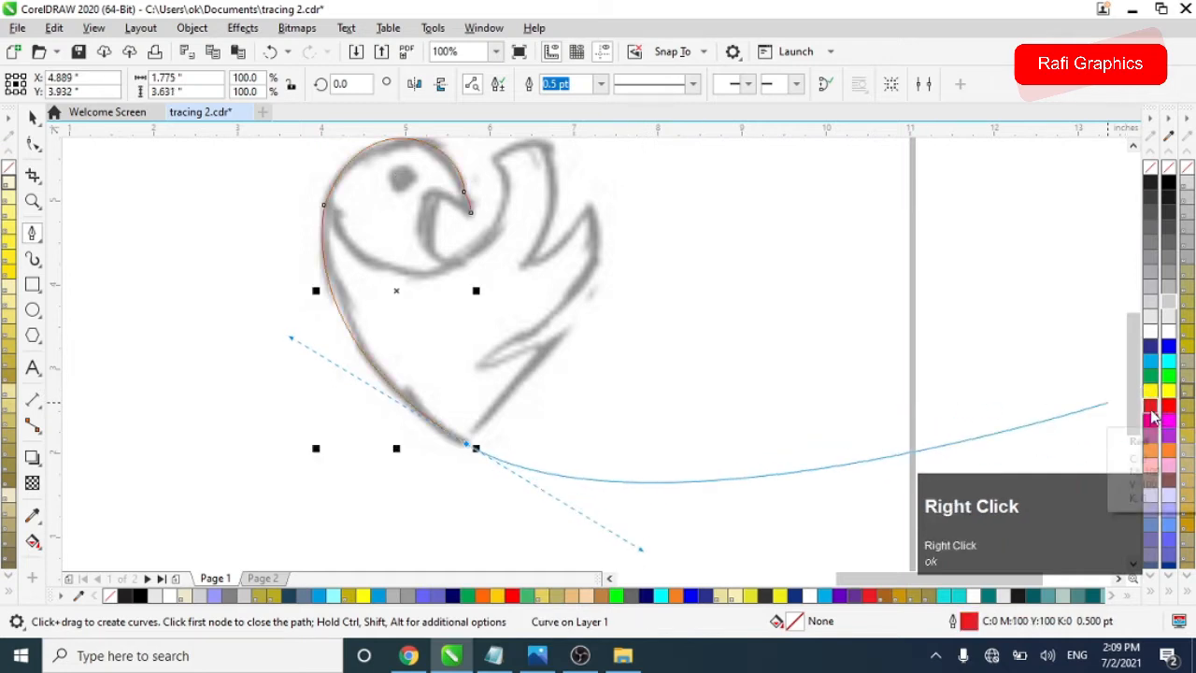
alt+click(470, 451)
Draw a curve from the tip of the upper wing feather under the face to the nape, about 2.05 by 1.35 inches
scroll(673, 400, down, 1)
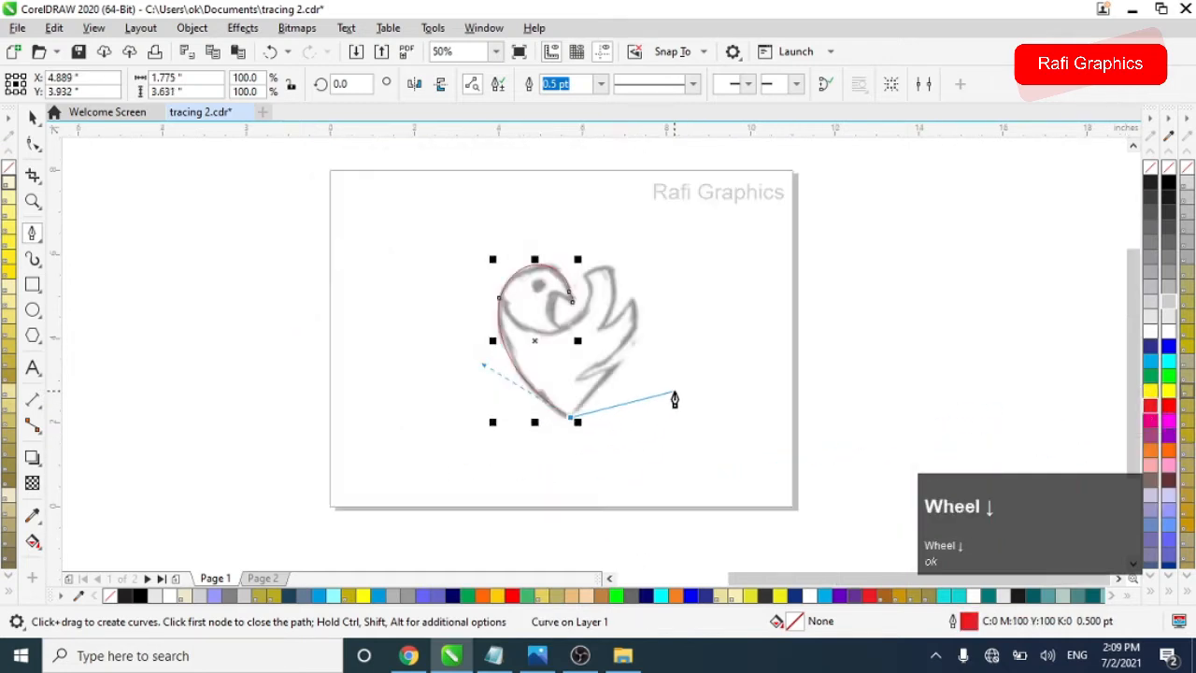
scroll(627, 429, up, 1)
scroll(603, 361, down, 2)
scroll(585, 318, up, 2)
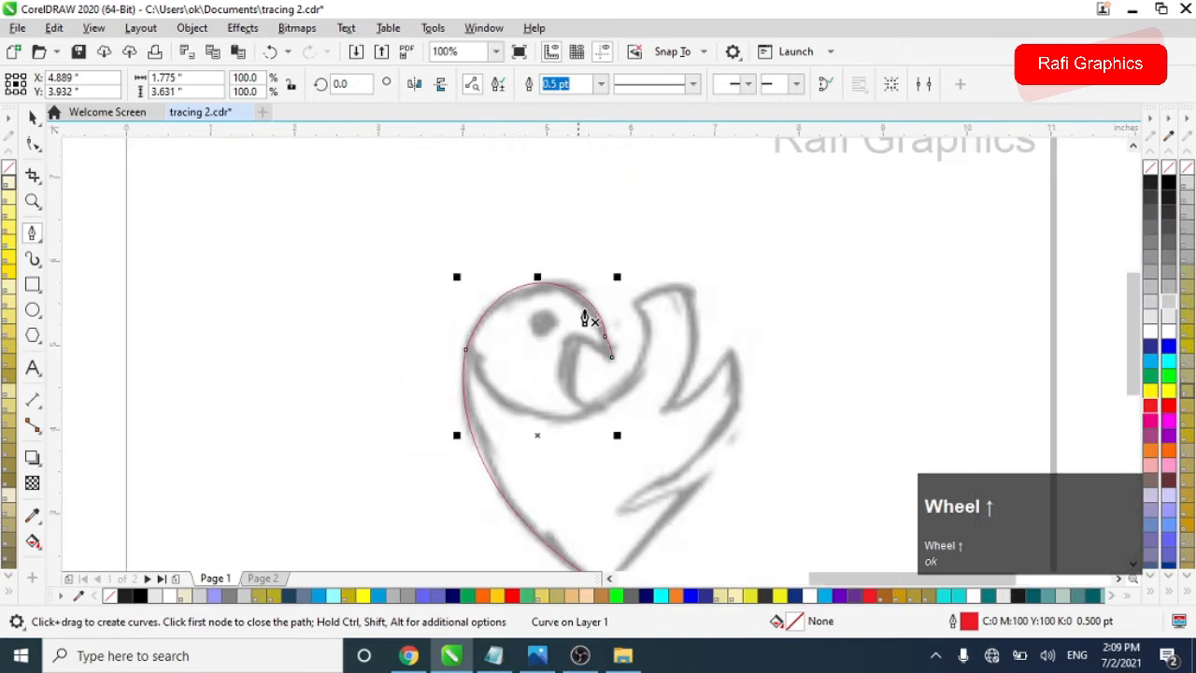
click(639, 313)
drag(466, 349, 318, 190)
click(464, 353)
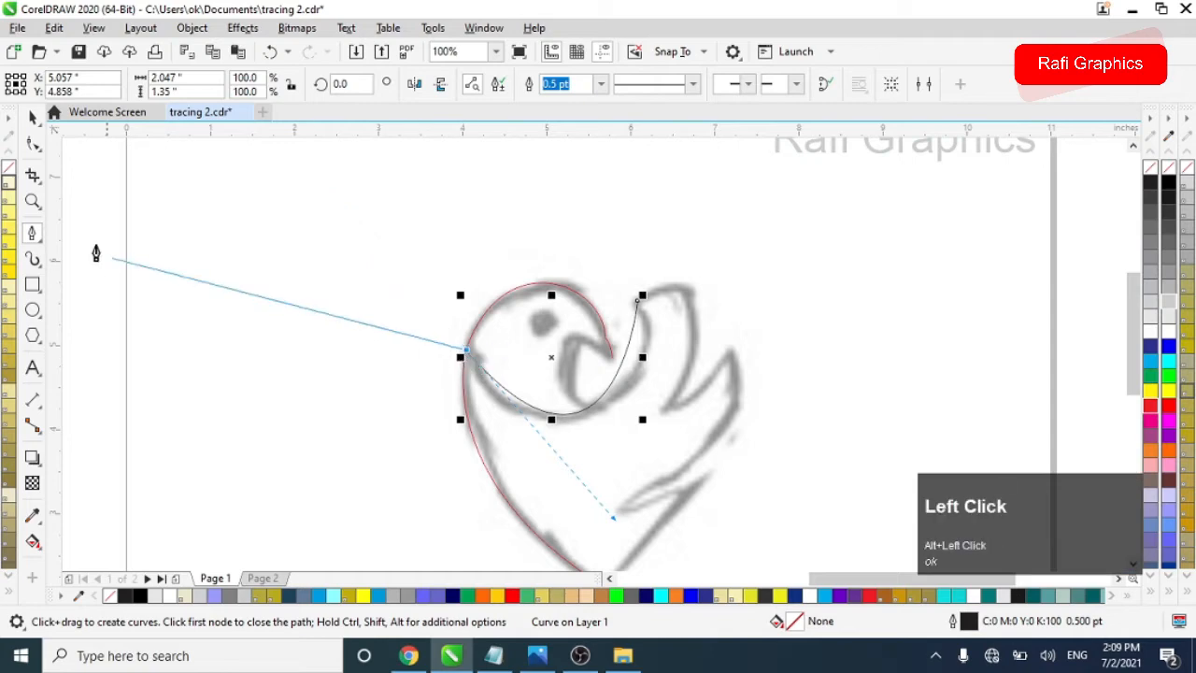
Bend the under-face curve with its end handles so it follows the feather's inner edge and the chin
click(33, 145)
click(641, 308)
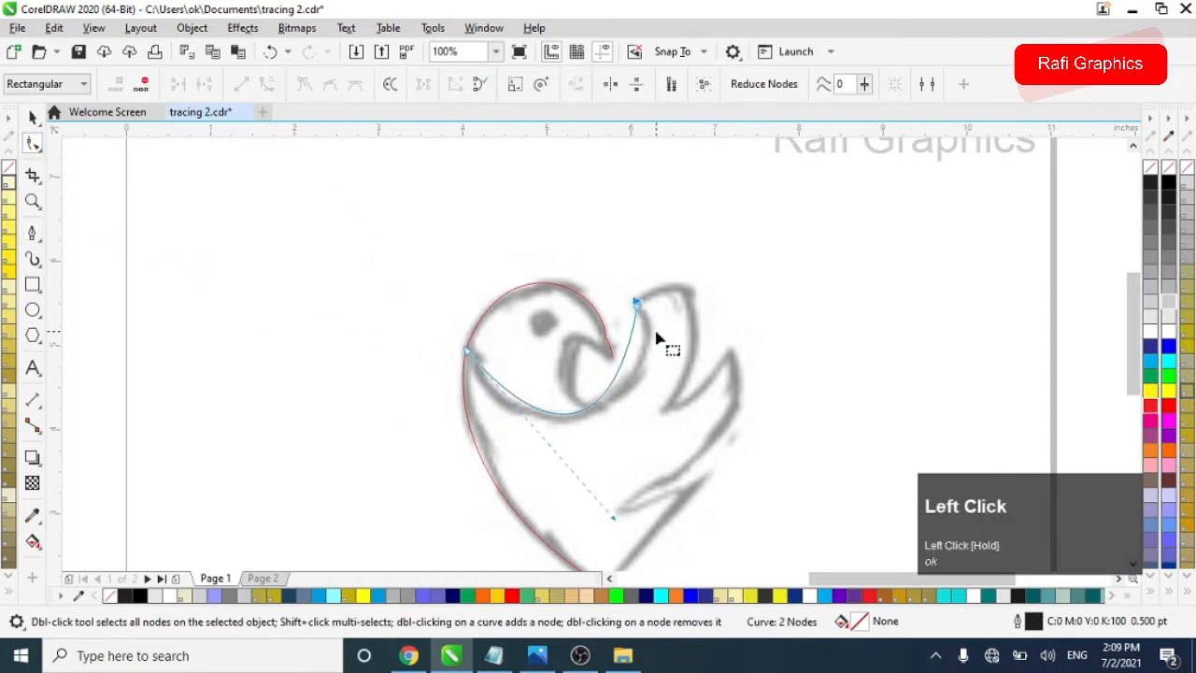
scroll(641, 303, up, 3)
drag(584, 224, 717, 318)
scroll(645, 318, down, 3)
scroll(645, 318, up, 2)
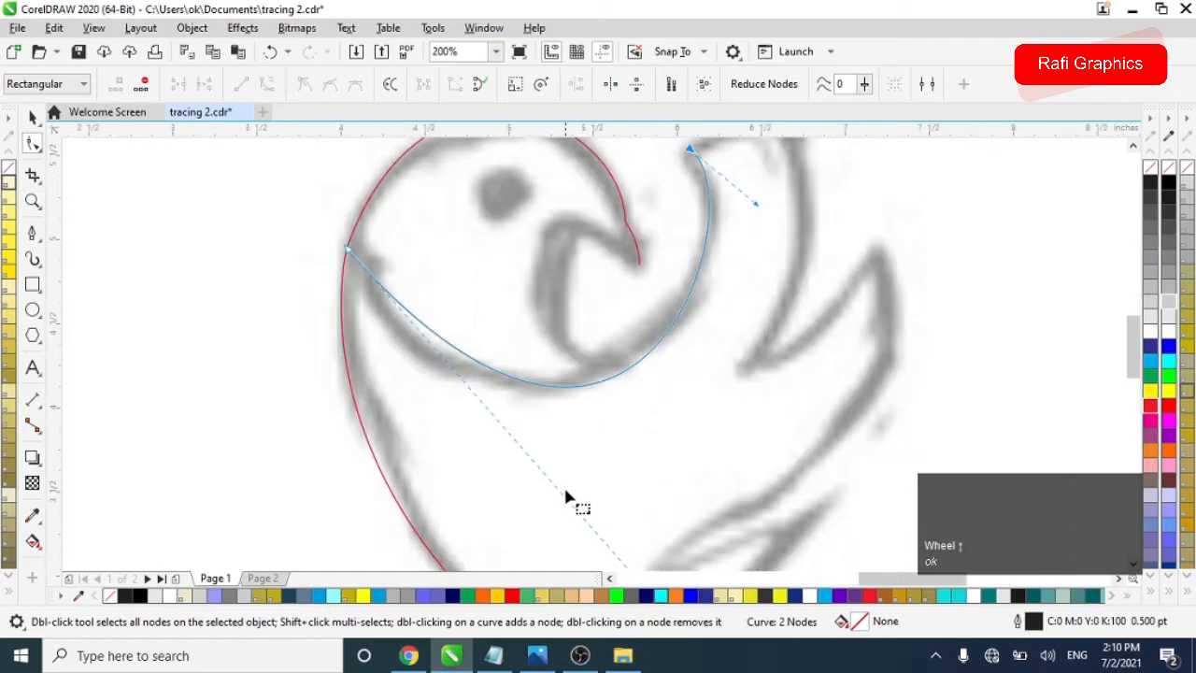
scroll(565, 495, down, 2)
drag(608, 555, 537, 525)
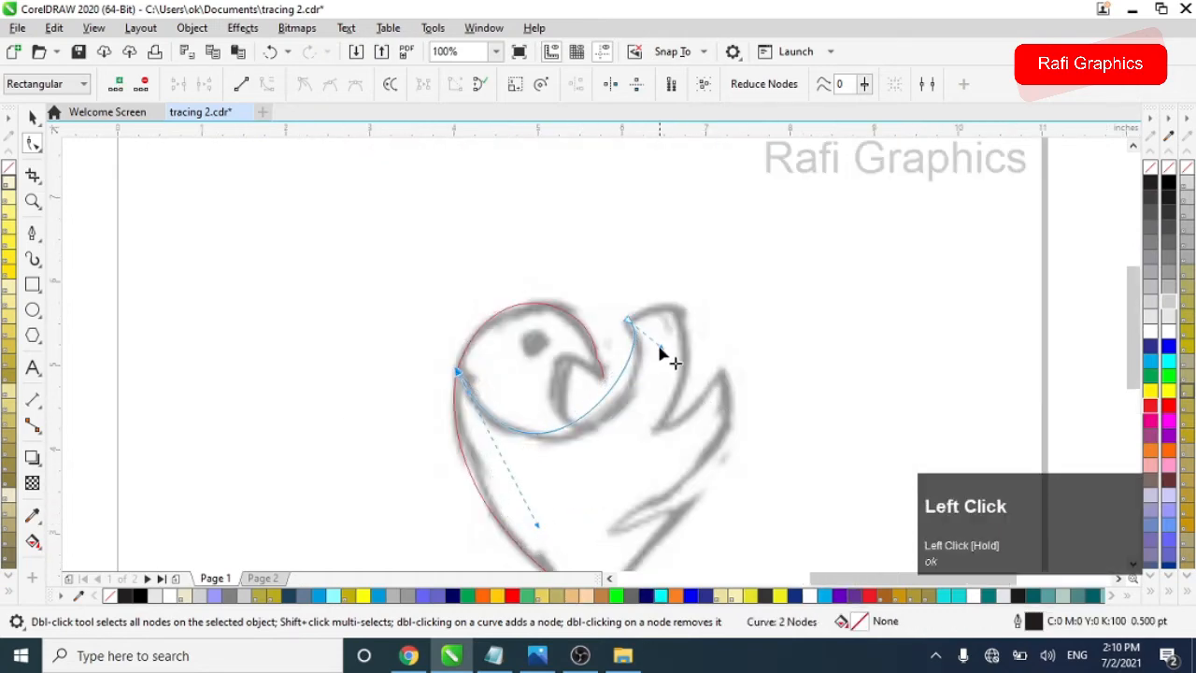
drag(666, 355, 679, 380)
Move the under-face curve's nape node slightly outside the red outline and refine the bend at its feather end
scroll(462, 379, up, 4)
click(463, 374)
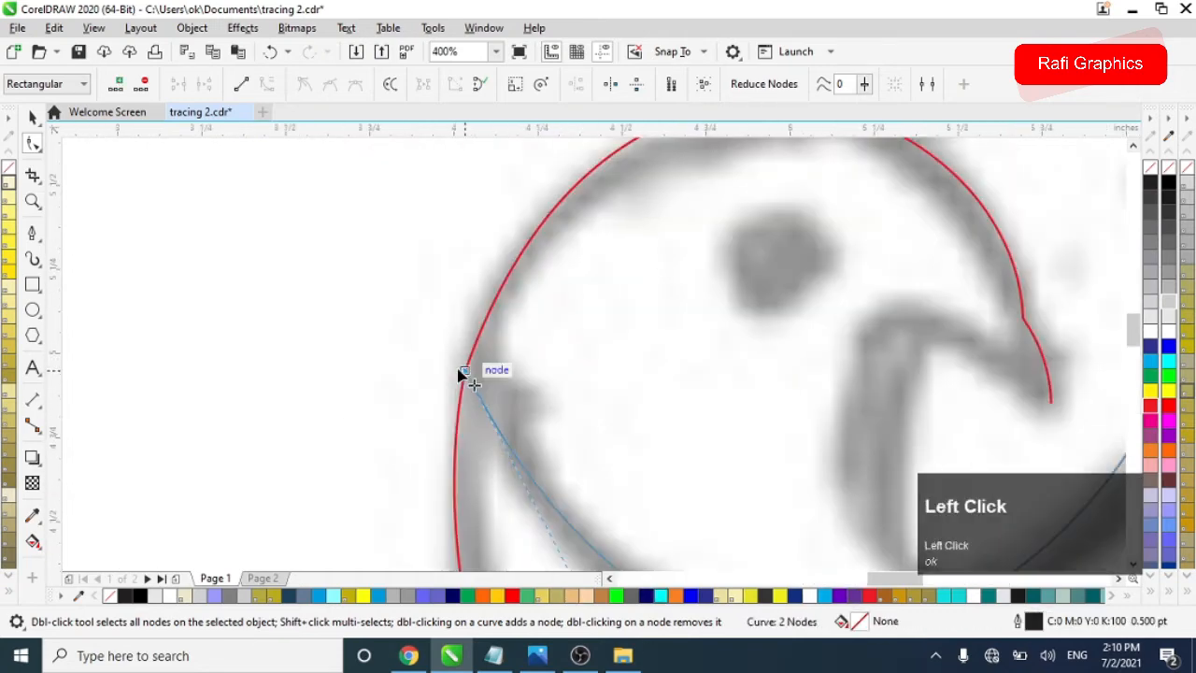
drag(460, 371, 445, 322)
scroll(440, 298, down, 1)
scroll(440, 314, up, 1)
scroll(401, 300, down, 1)
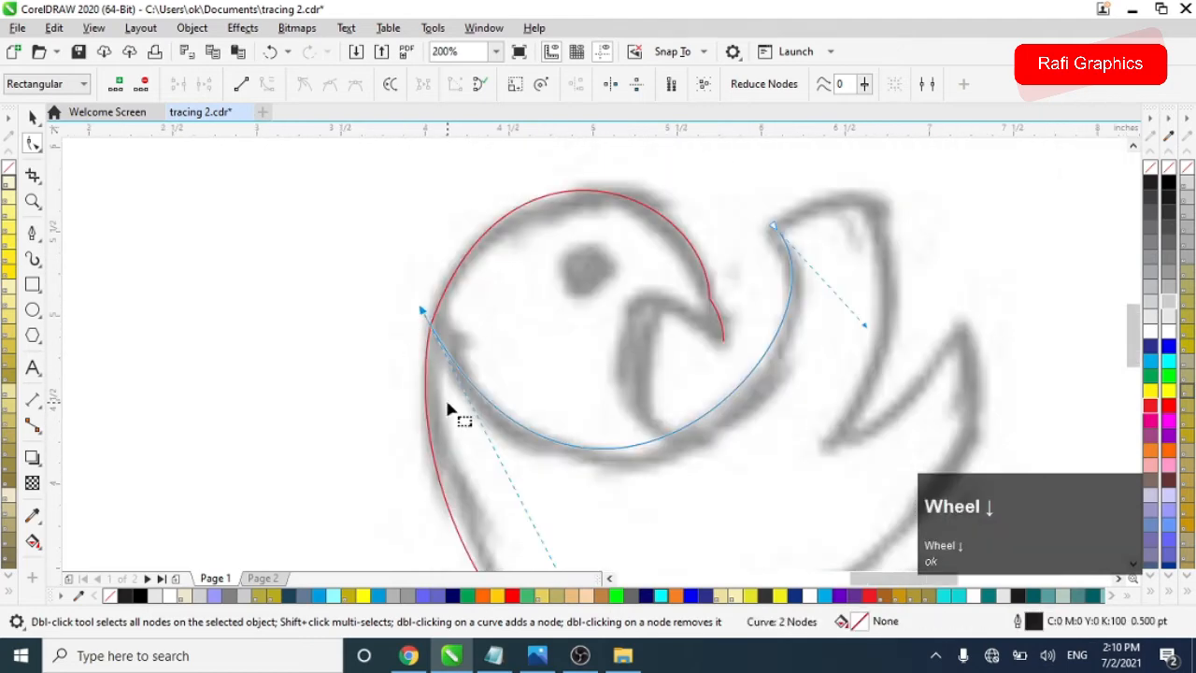
scroll(402, 346, down, 1)
drag(655, 362, 628, 353)
Draw a second wing curve from the upper feather's outer corner through the notch between feathers to just beyond the bird's back
click(32, 232)
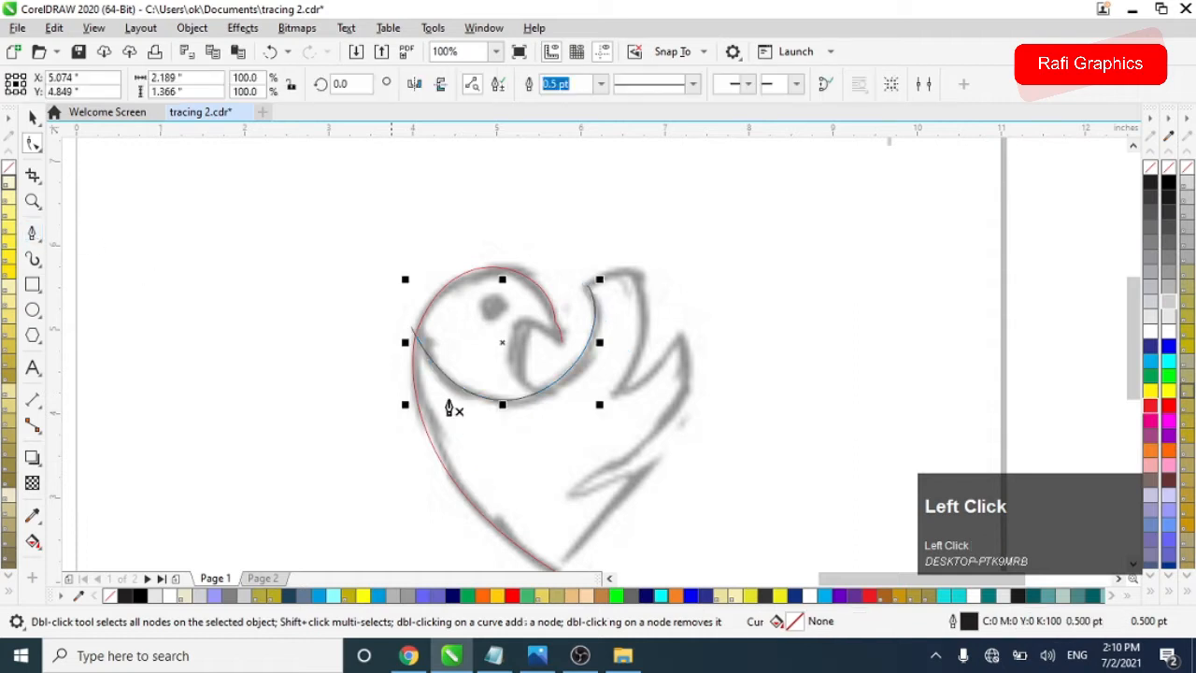
click(636, 272)
drag(612, 397, 561, 446)
alt+click(612, 398)
drag(397, 401, 267, 298)
Delete the second wing curve's middle node and adjust its end handles into one smooth arc about 2.94 by 2.11 inches
click(33, 143)
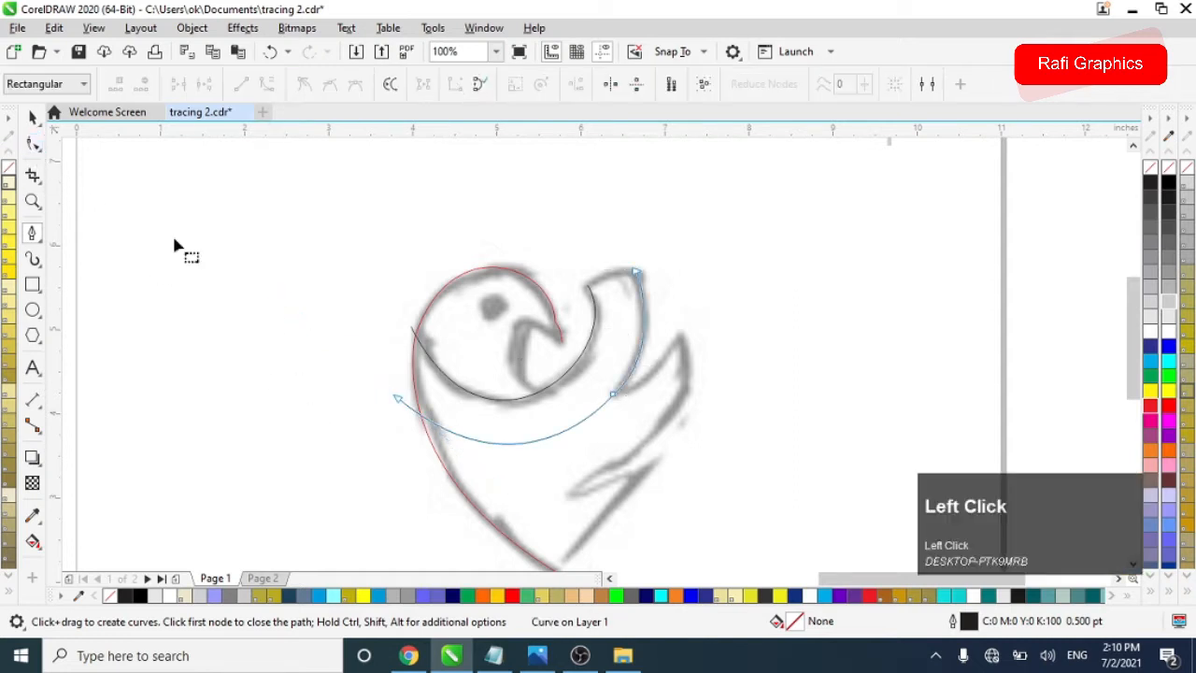
double_click(613, 396)
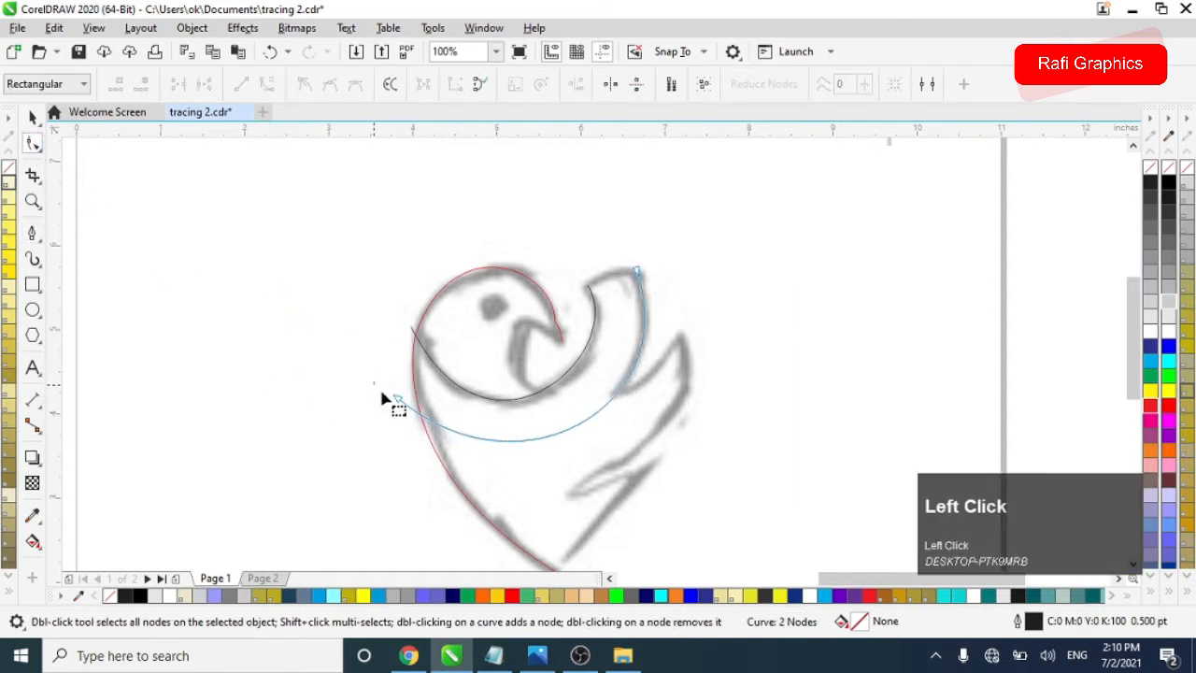
drag(381, 390, 419, 420)
drag(518, 502, 509, 505)
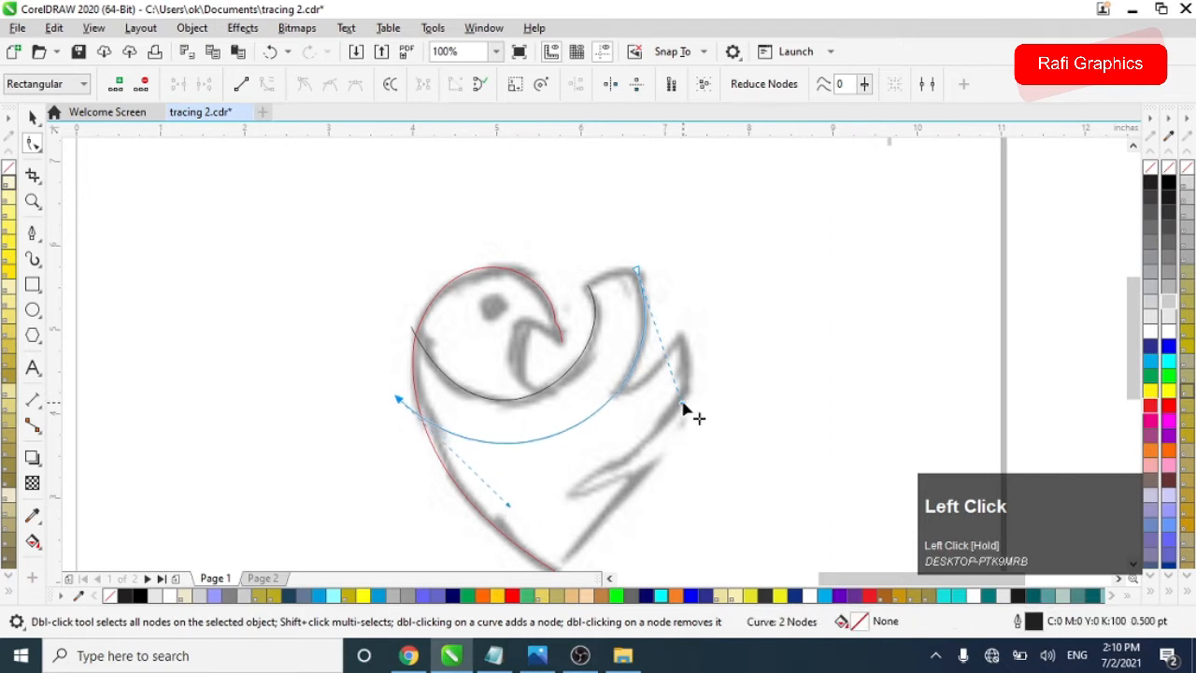
drag(683, 408, 680, 417)
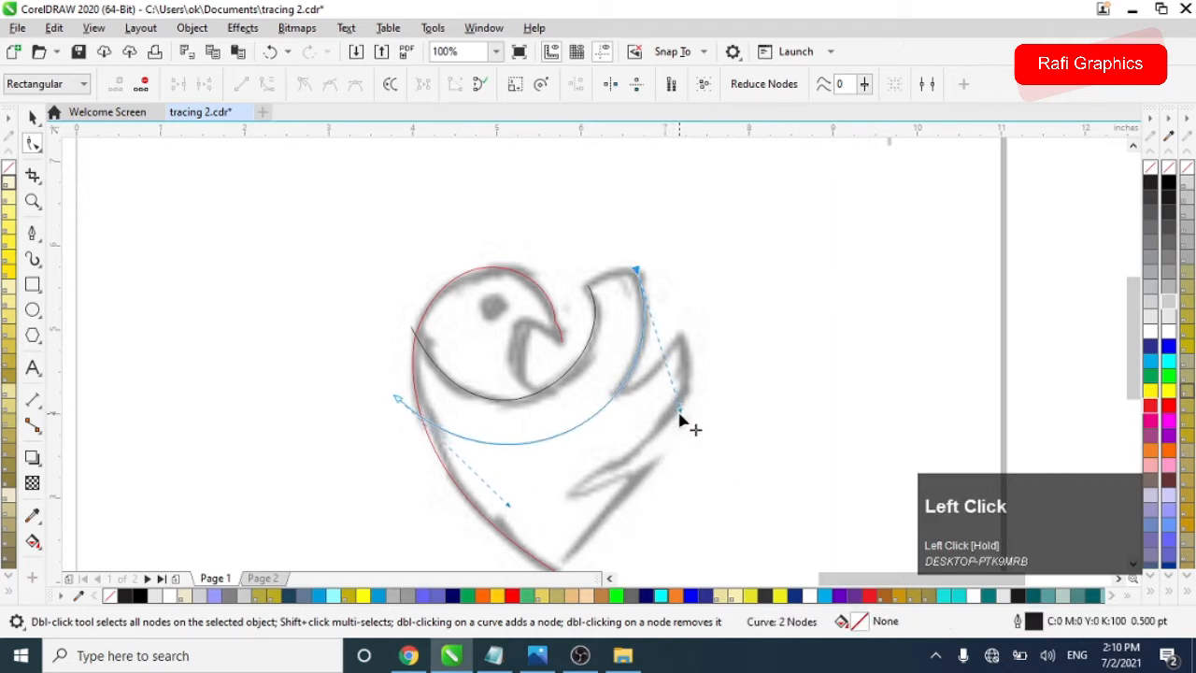
drag(512, 505, 500, 512)
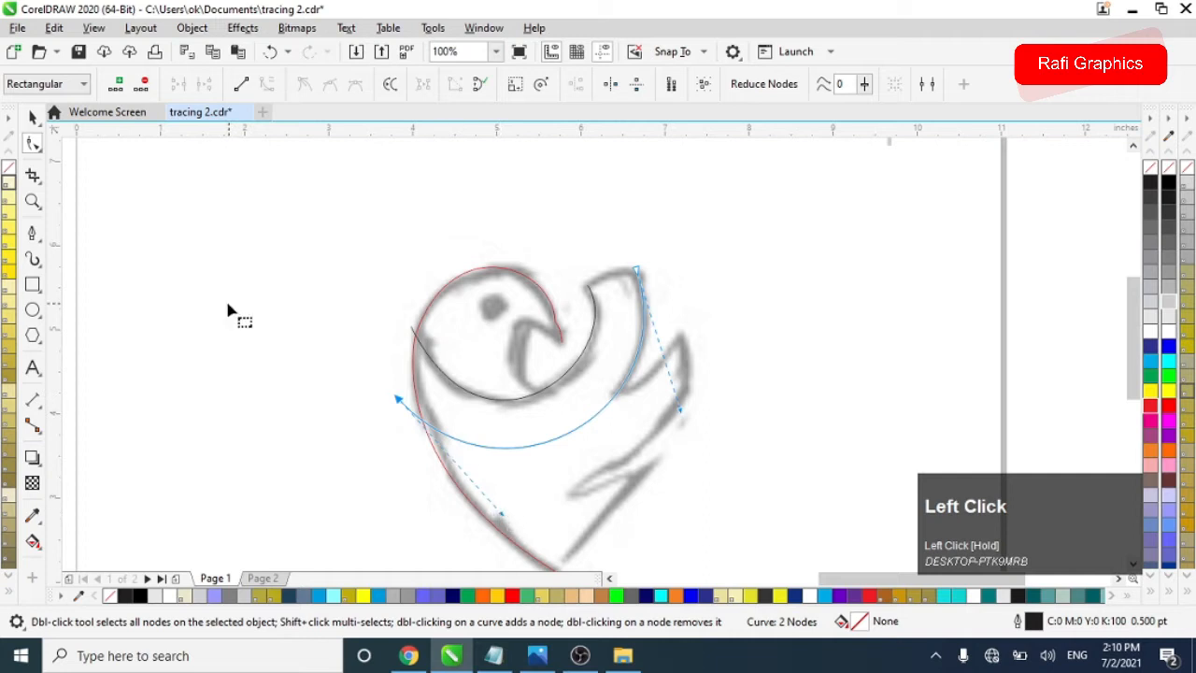
Draw a third wing curve from the lower feather's outer edge to the red back outline, about 2.66 by 1.27 inches
click(32, 233)
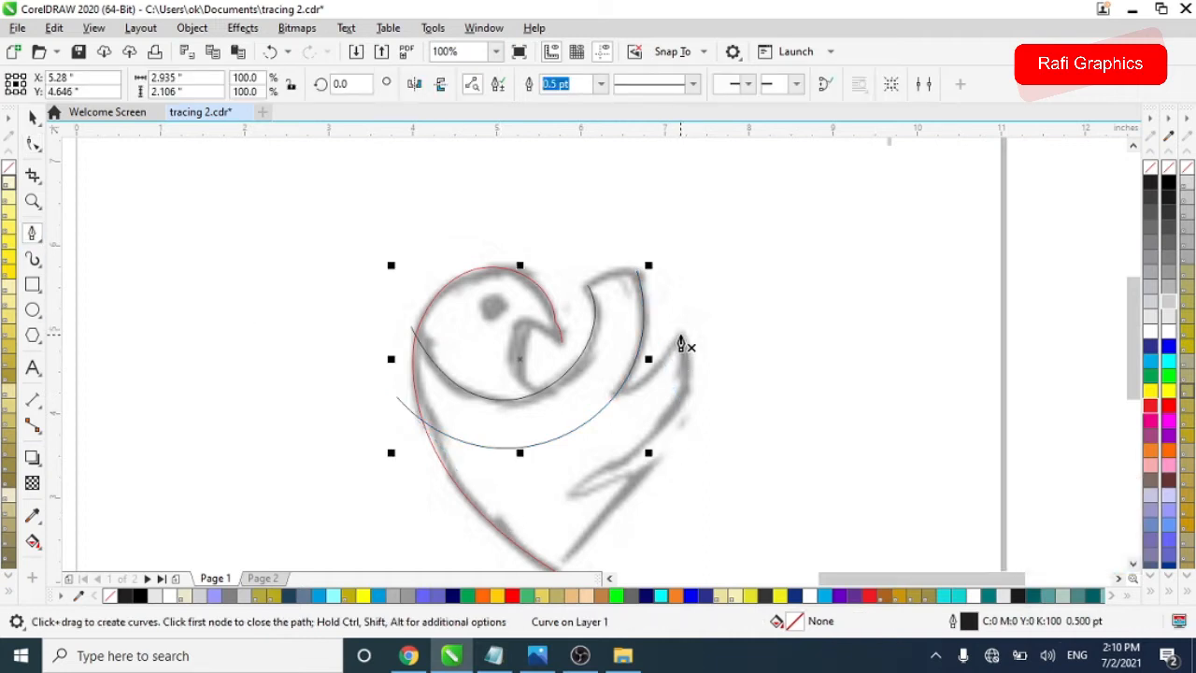
click(687, 392)
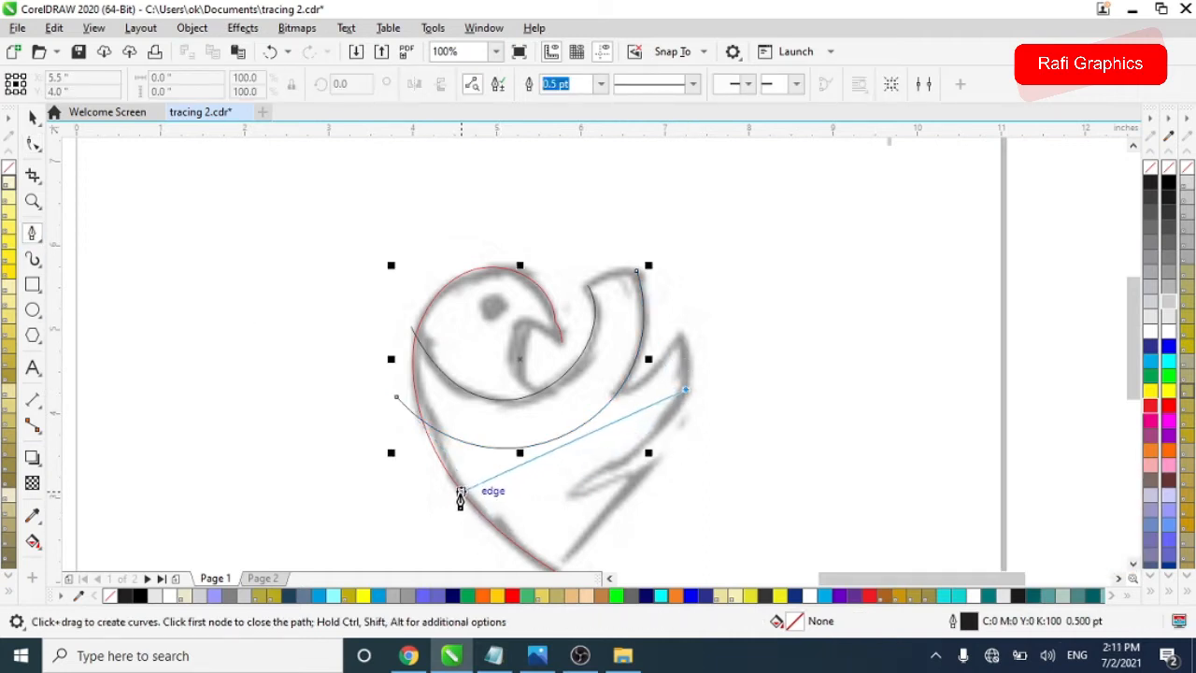
drag(461, 492, 309, 462)
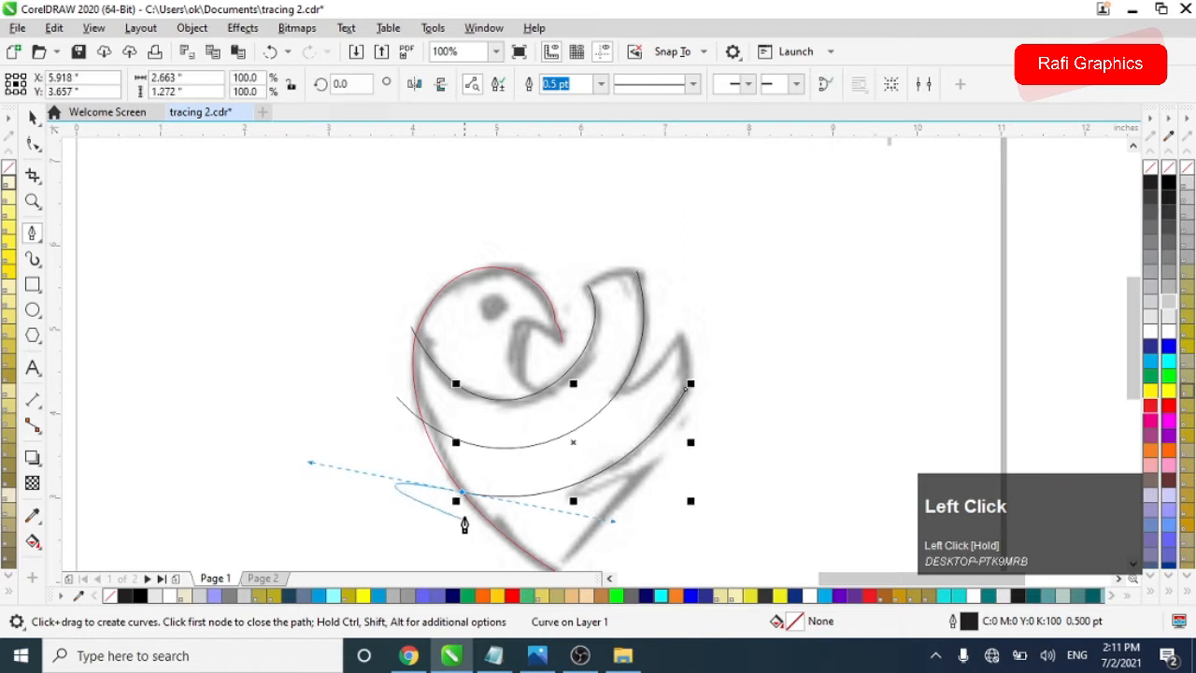
Extend the third wing curve just beyond the red back outline and delete its middle node
alt+click(437, 500)
click(432, 496)
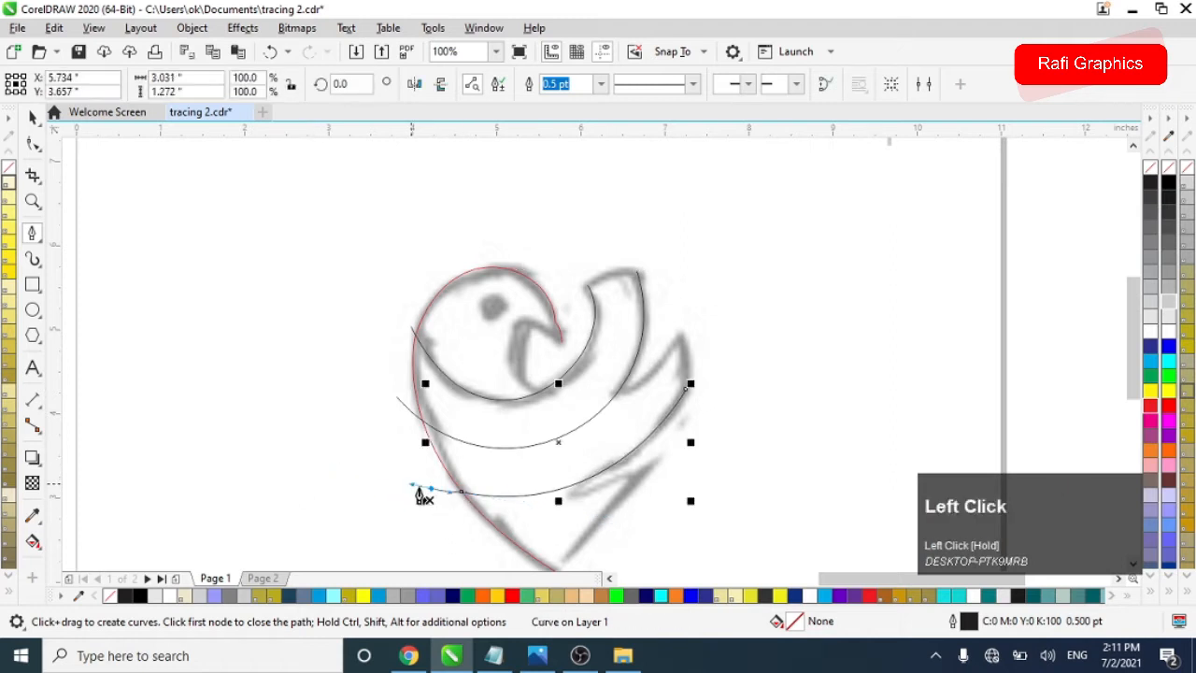
key(F10)
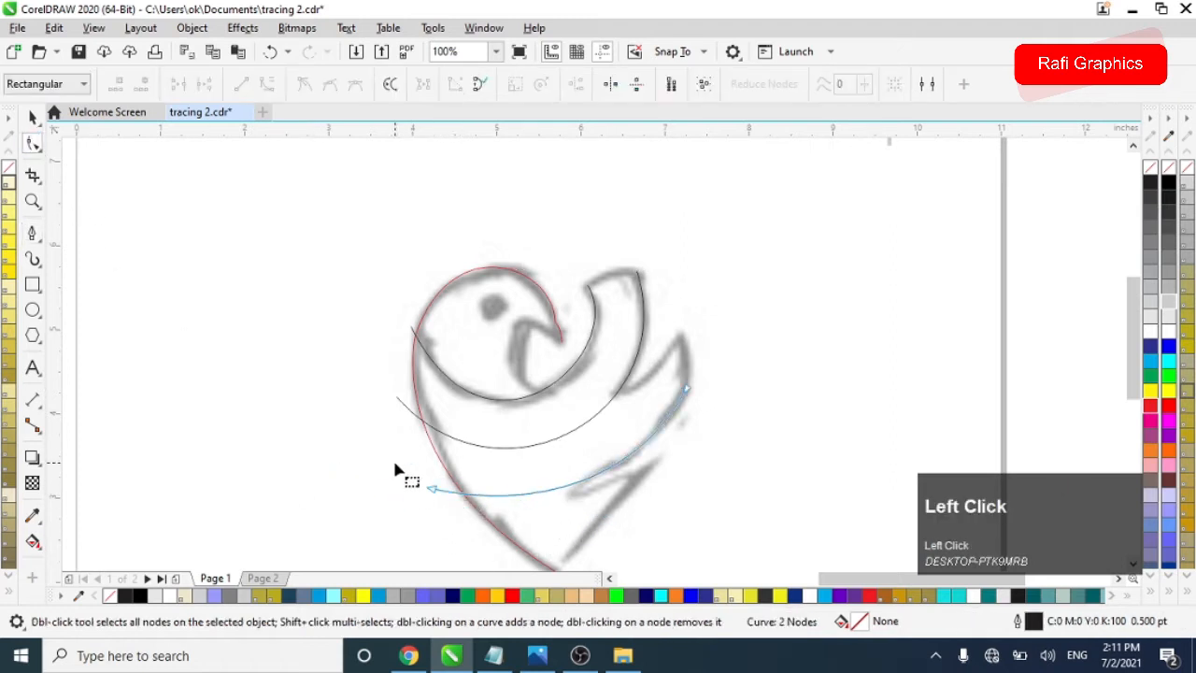
drag(395, 470, 524, 525)
Adjust the third wing curve's end nodes and handles into one smooth arc about 3.26 by 1.38 inches
scroll(656, 512, up, 2)
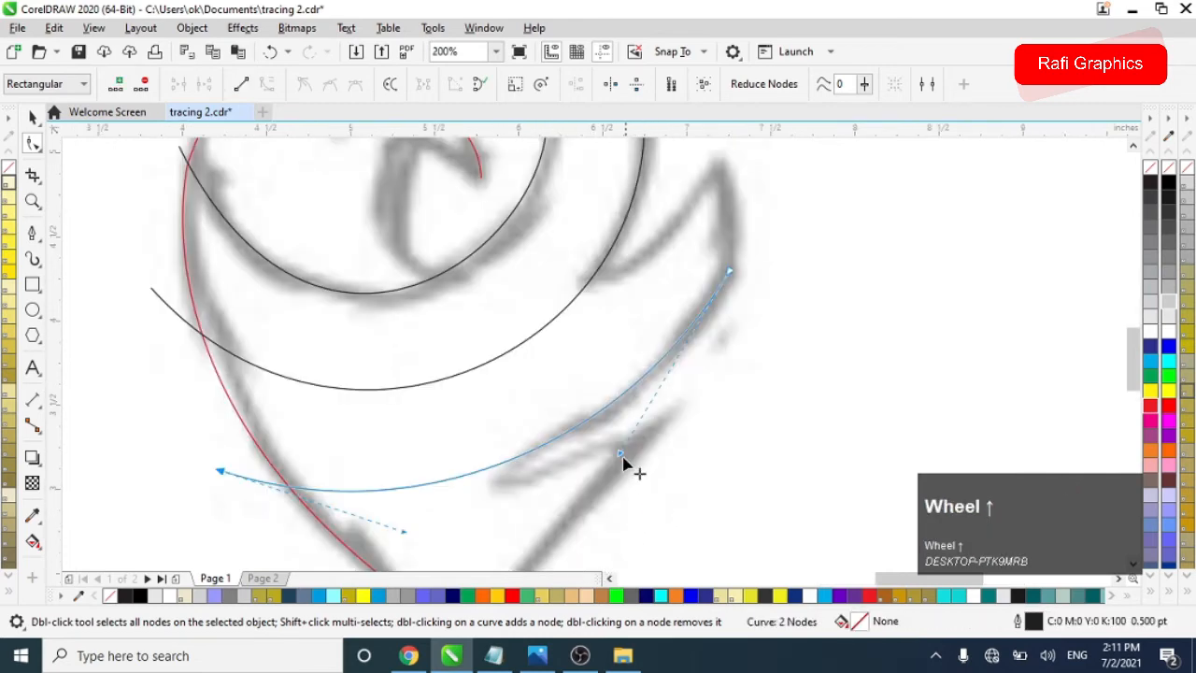
drag(623, 462, 632, 474)
drag(306, 487, 197, 470)
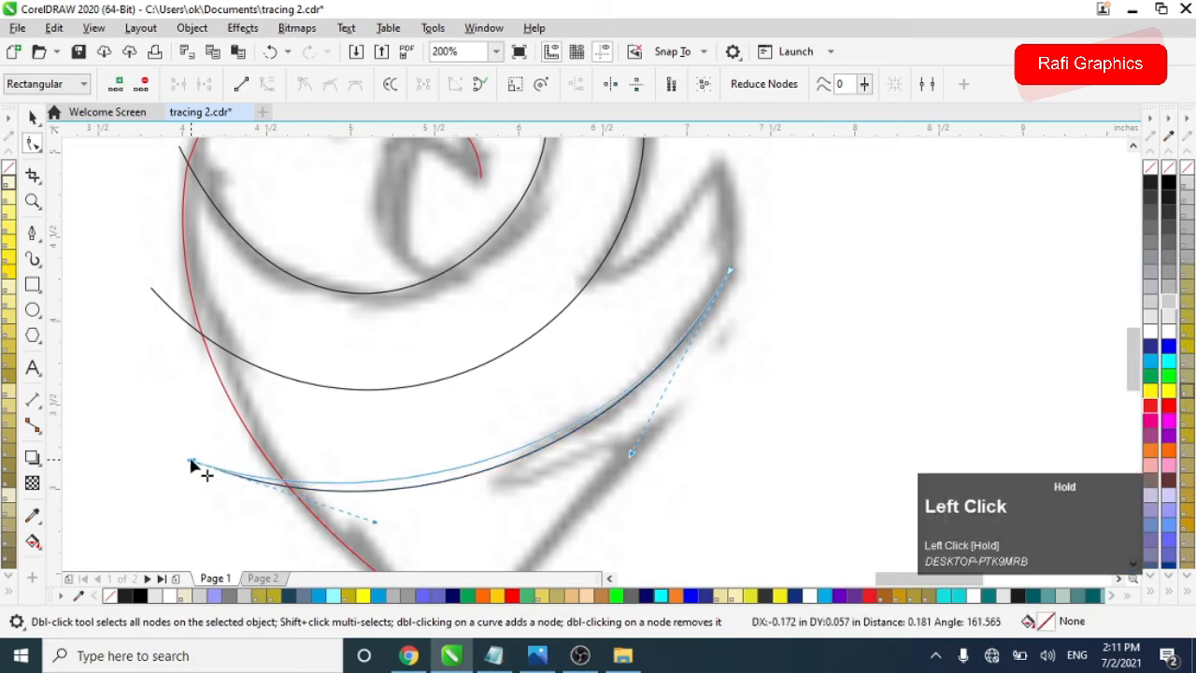
drag(387, 533, 393, 551)
scroll(498, 503, down, 2)
scroll(499, 503, up, 2)
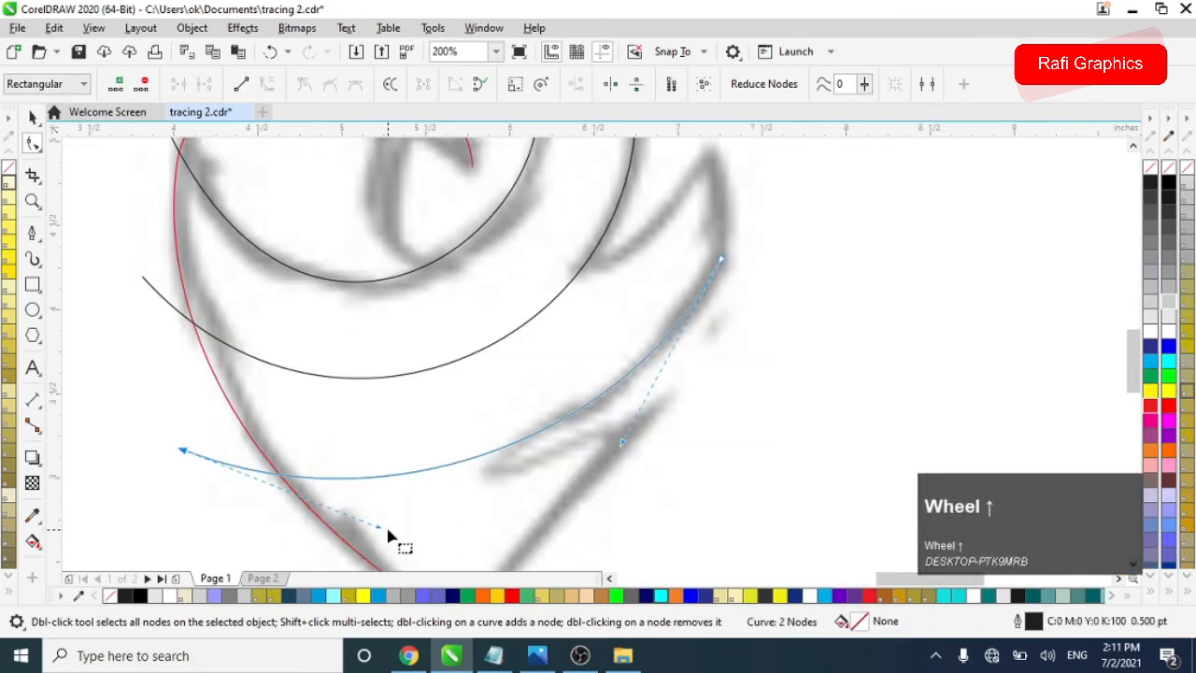
click(392, 542)
click(732, 259)
drag(629, 437, 627, 462)
scroll(507, 433, down, 2)
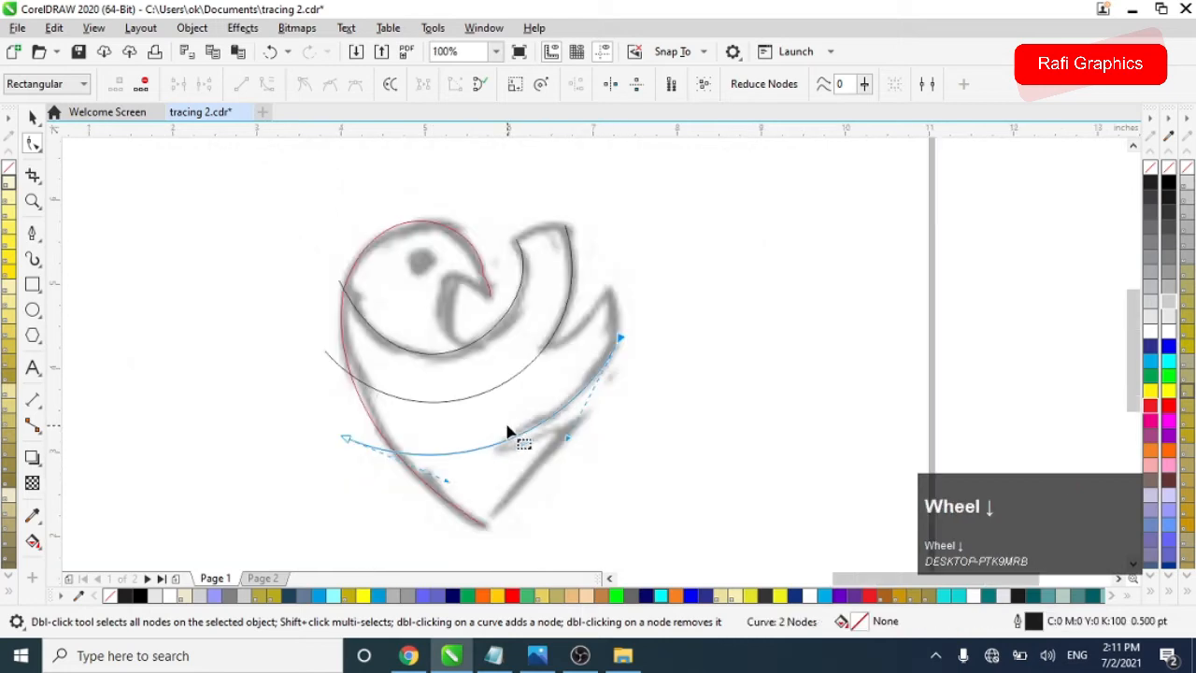
Draw the tail's outer edge as a curve from the heart's bottom point to the tail tip, about 1.17 by 1.35 inches
click(32, 233)
scroll(611, 400, up, 2)
scroll(601, 385, down, 2)
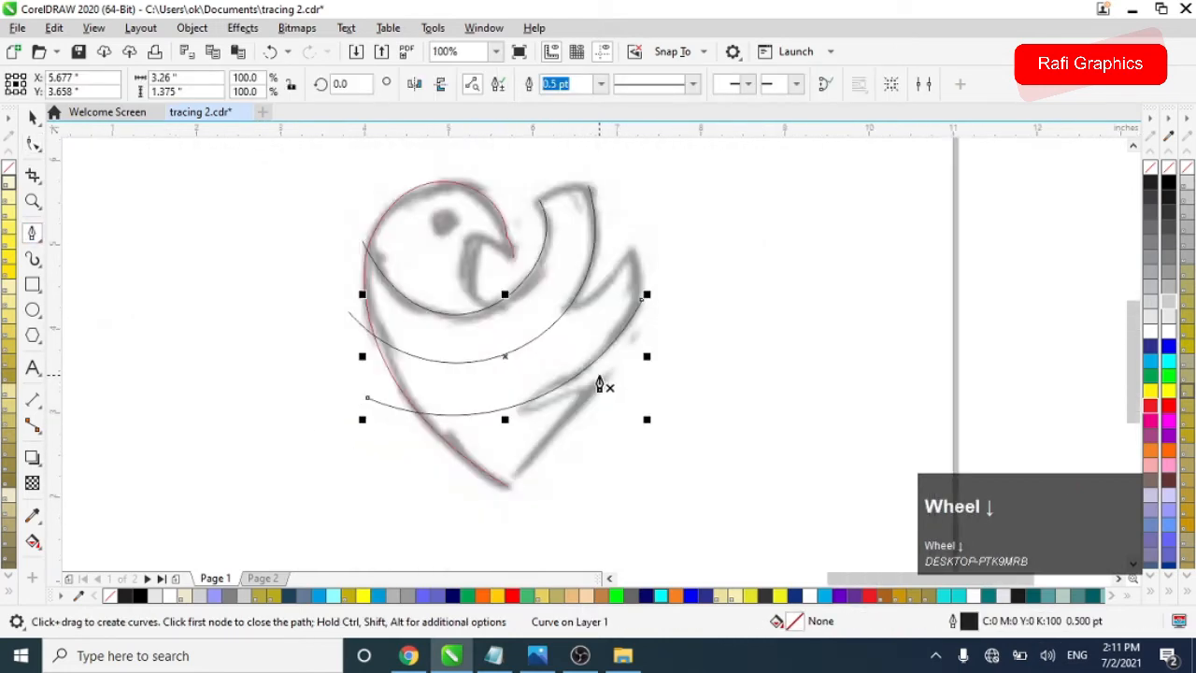
click(508, 486)
drag(607, 375, 661, 293)
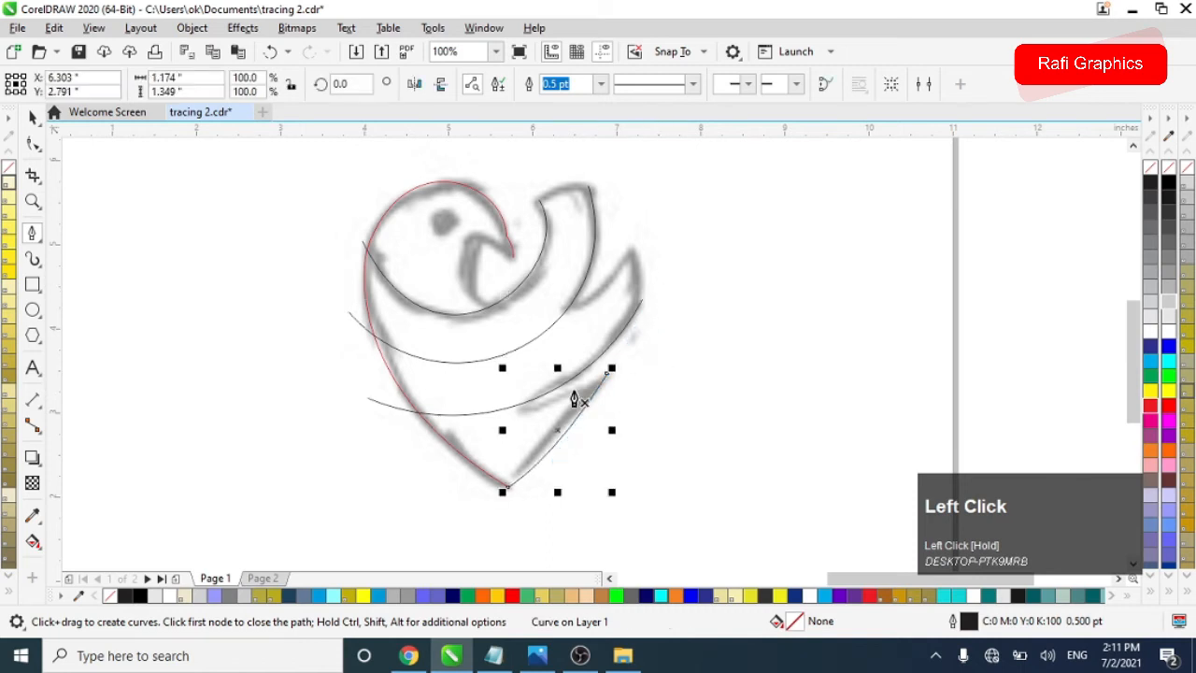
Draw the tail's upper edge as a curve from the third wing curve to the tail tip, about 1.06 by 0.37 inches
scroll(574, 396, up, 2)
click(484, 413)
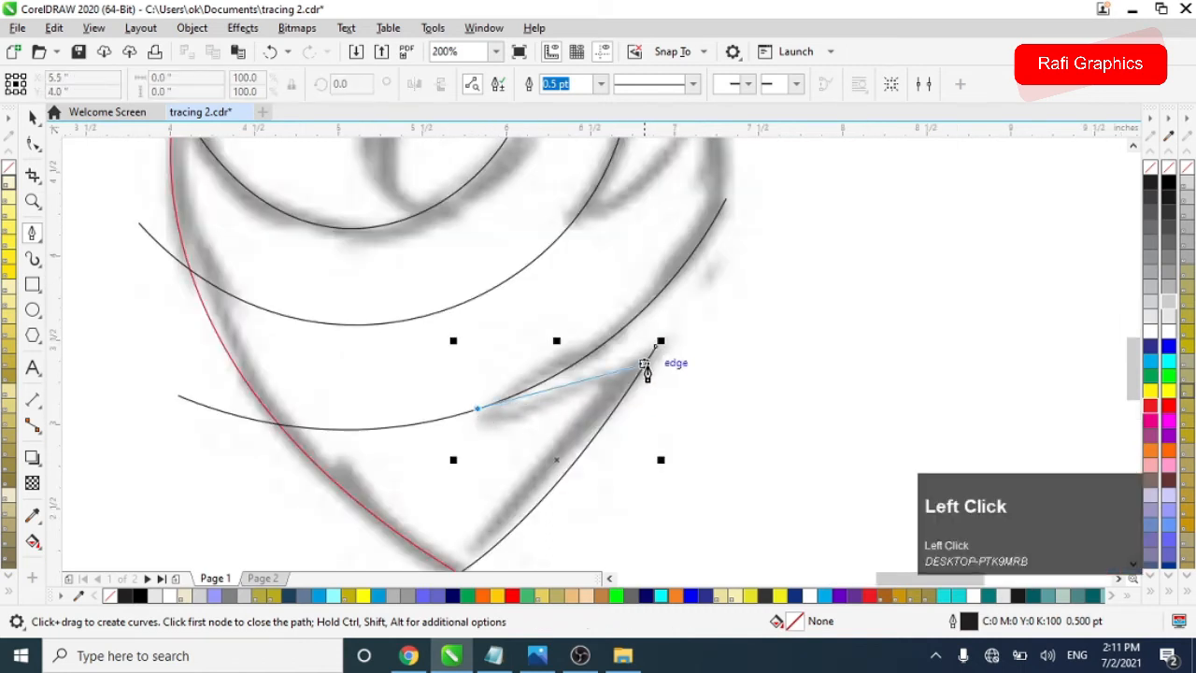
drag(657, 346, 748, 302)
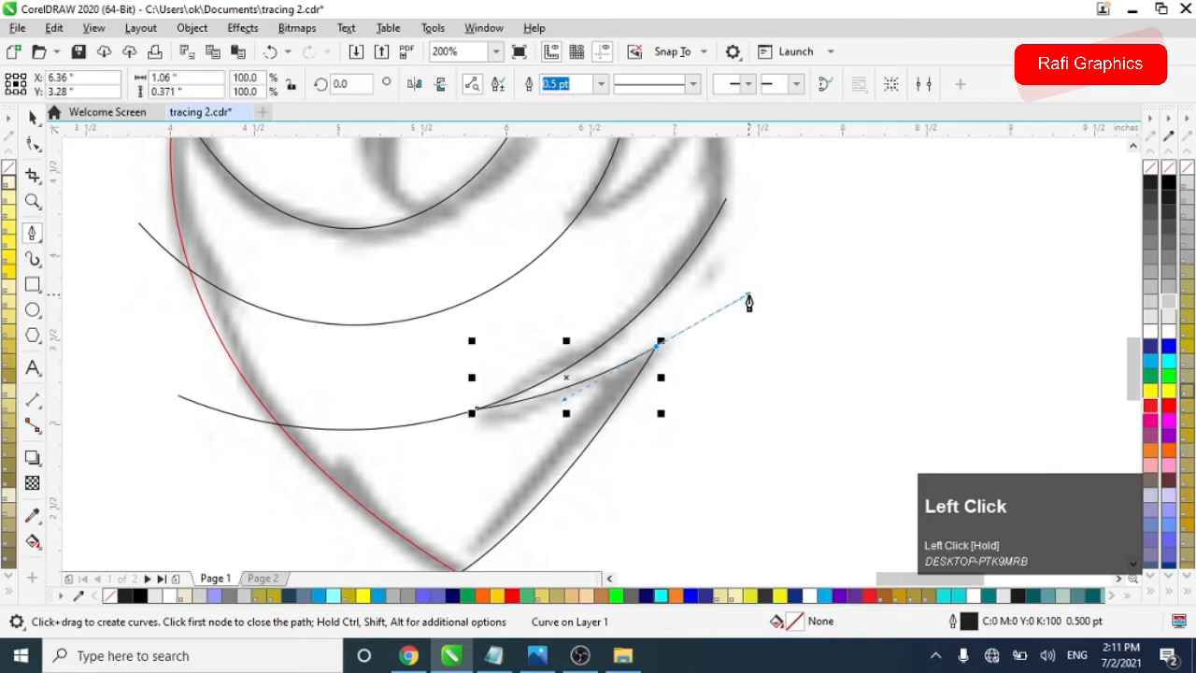
Draw the lower feather from the second wing curve to its tip and down to the third wing curve's end, about 0.90 by 0.75 inches
scroll(626, 376, down, 2)
scroll(669, 254, up, 2)
click(513, 349)
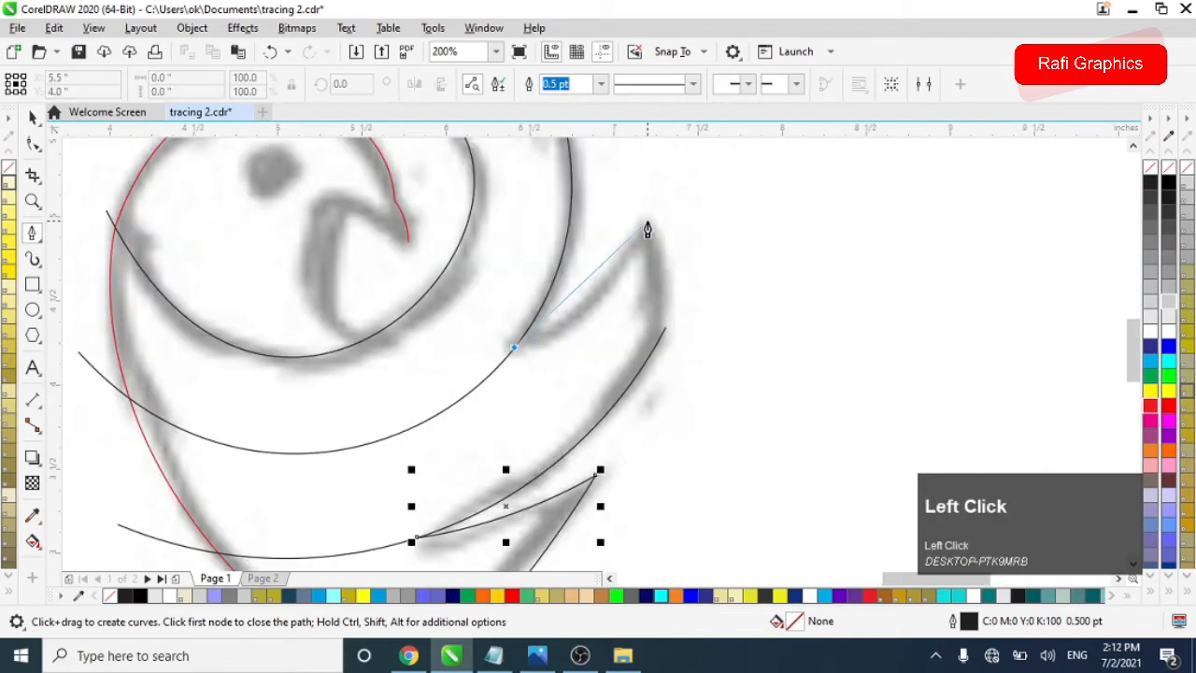
drag(644, 226, 708, 180)
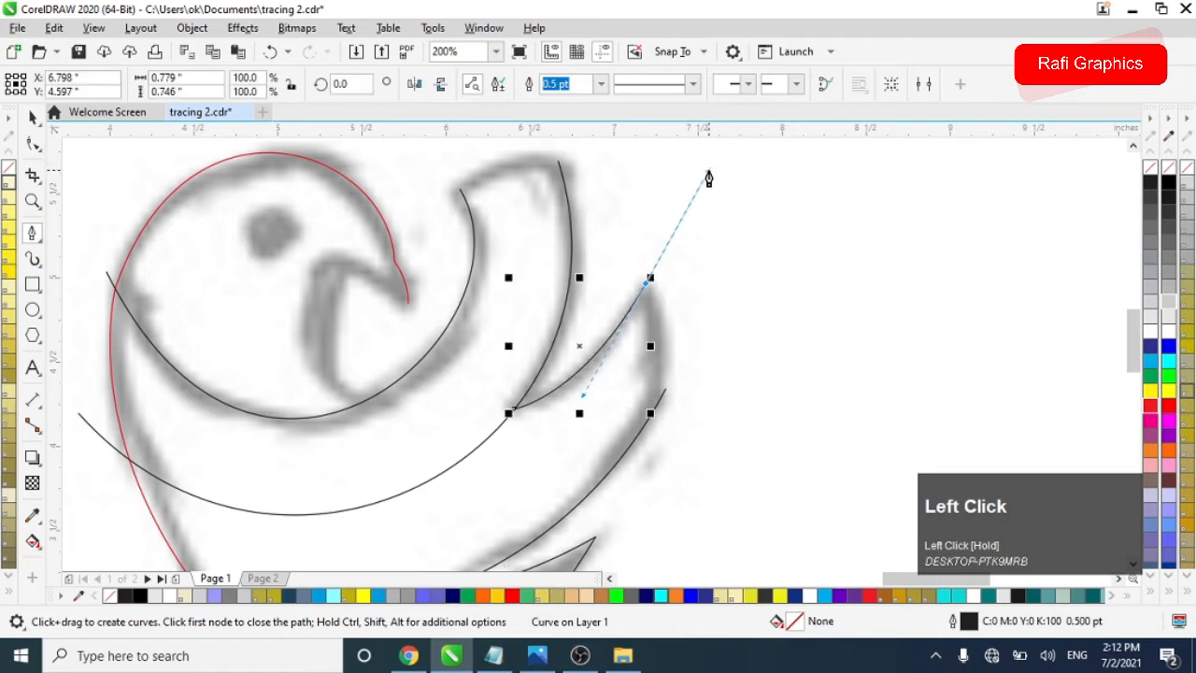
alt+click(646, 280)
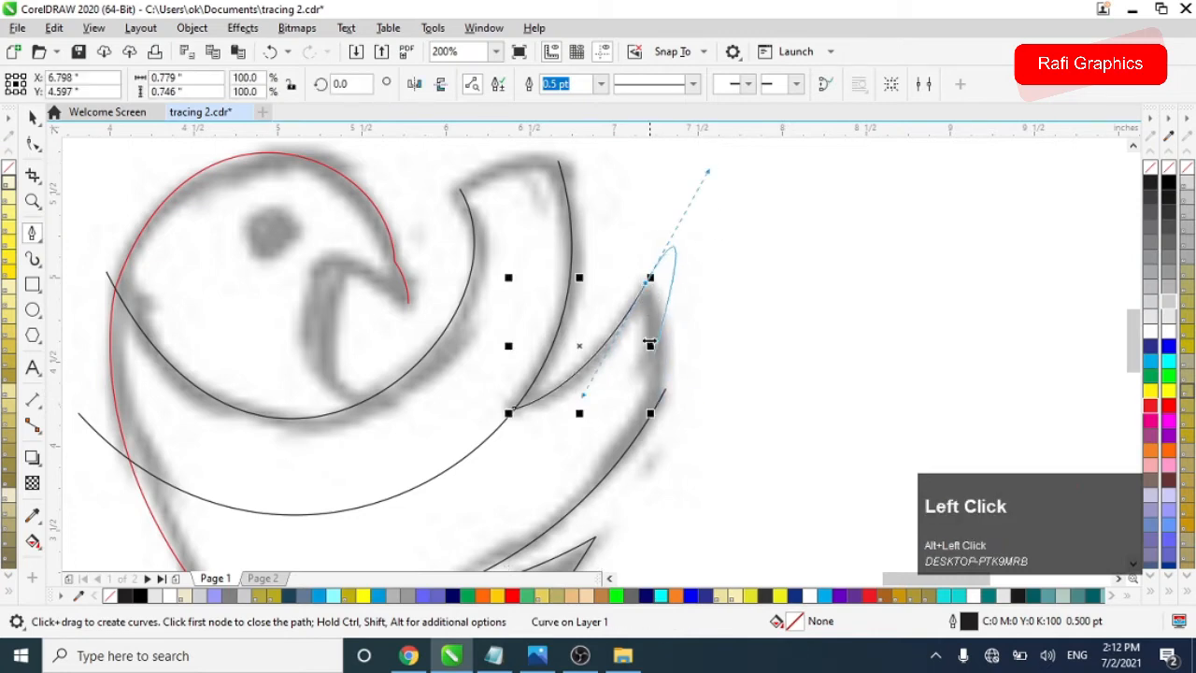
drag(666, 392, 699, 470)
Draw a curve closing the upper feather's top edge between the first two wing curves, about 0.59 by 0.18 inches
scroll(617, 336, down, 2)
scroll(570, 267, up, 3)
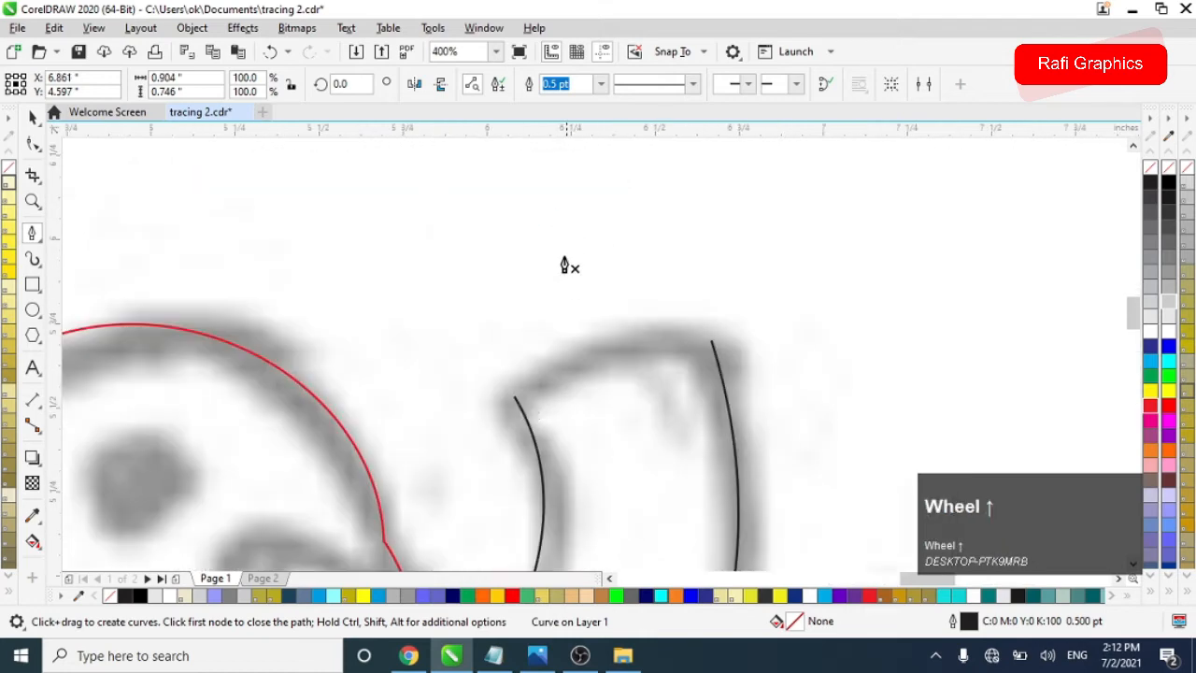
click(515, 402)
drag(713, 341, 870, 374)
scroll(627, 278, down, 2)
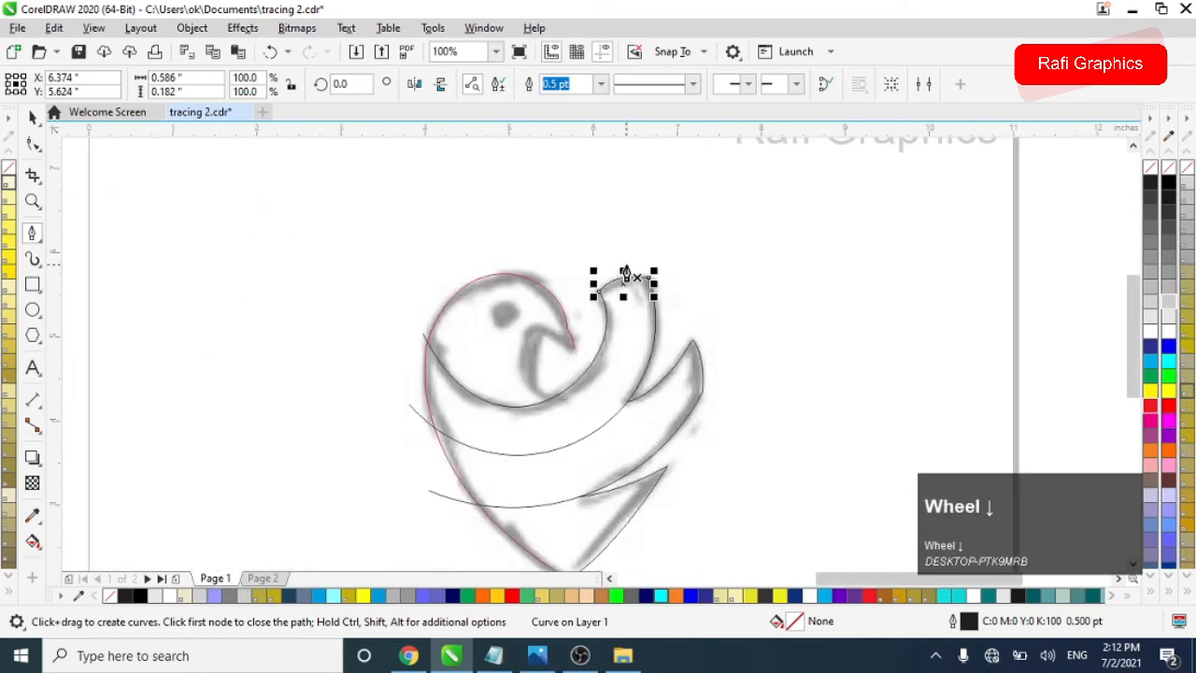
Draw the inner beak curve from the beak tip around to the under-face curve, about 0.54 by 0.81 inches
scroll(598, 318, up, 3)
click(597, 385)
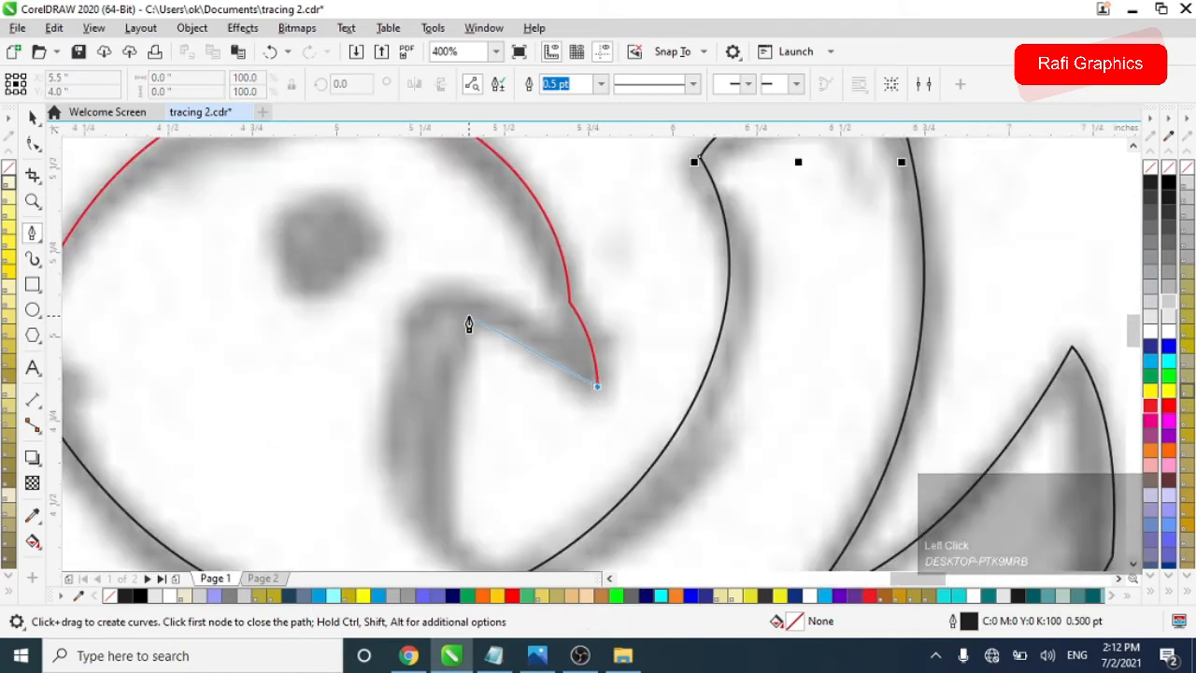
drag(462, 312, 398, 307)
alt+click(461, 309)
drag(417, 420, 427, 524)
scroll(337, 253, down, 2)
scroll(364, 323, up, 2)
drag(460, 477, 561, 515)
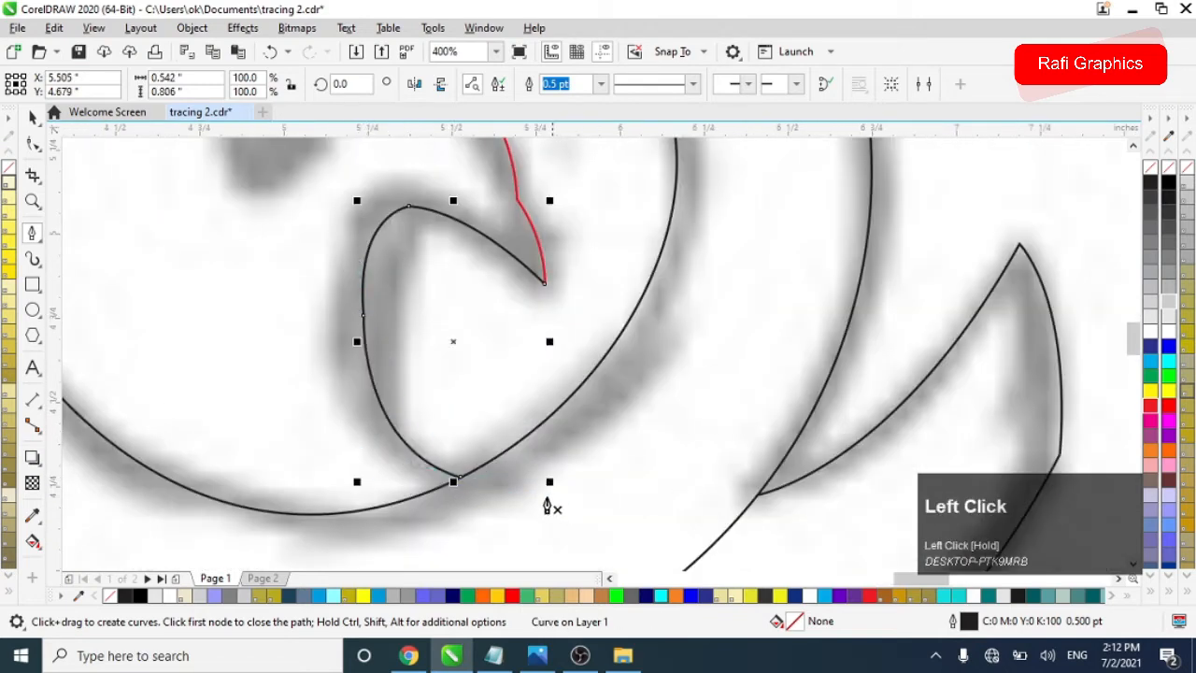
Delete the inner beak curve's middle nodes and adjust its end handles to follow the sketch smoothly
key(F10)
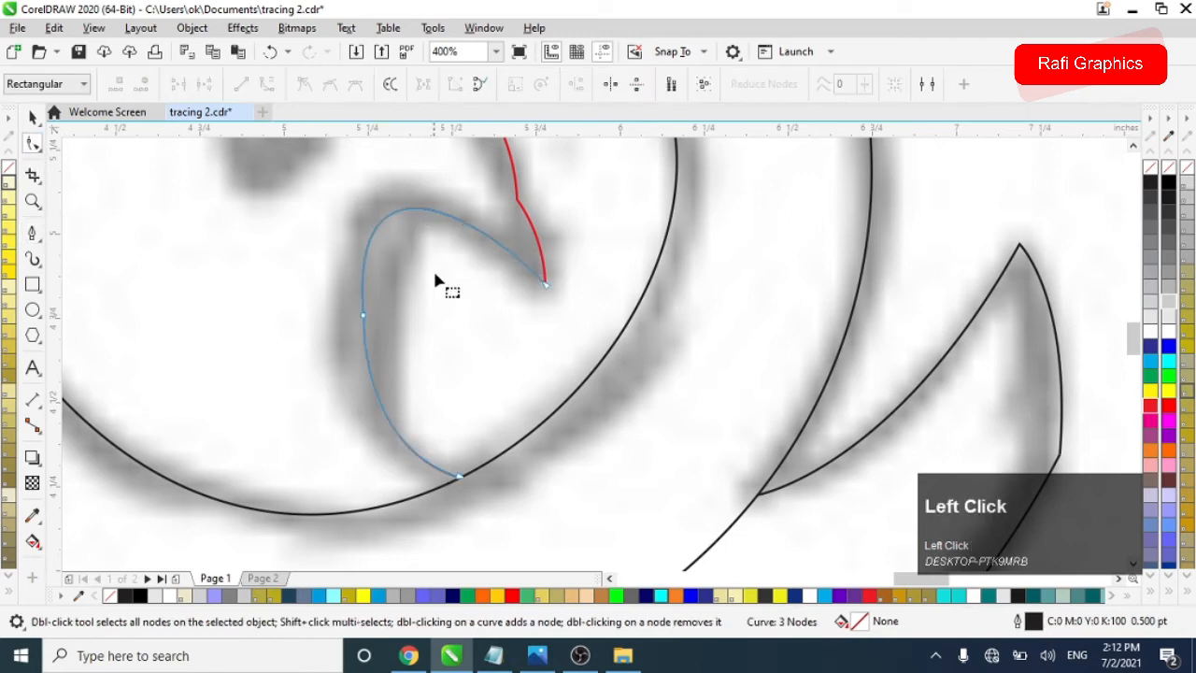
drag(480, 224, 455, 211)
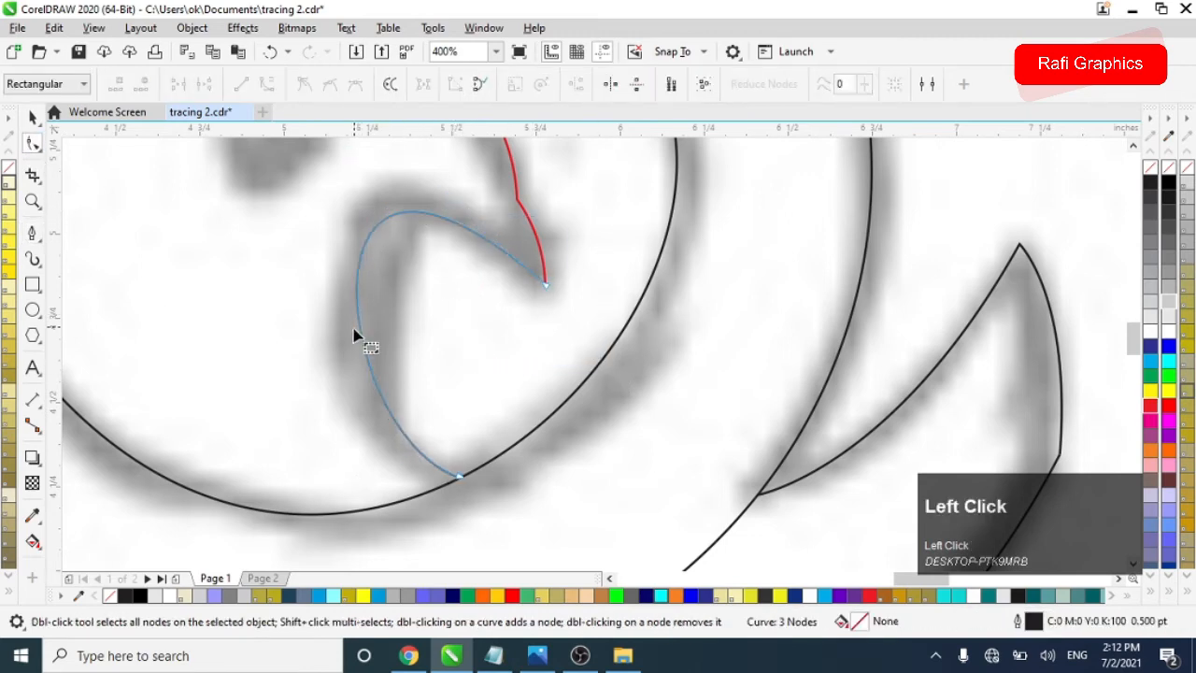
scroll(348, 401, down, 2)
drag(348, 419, 481, 374)
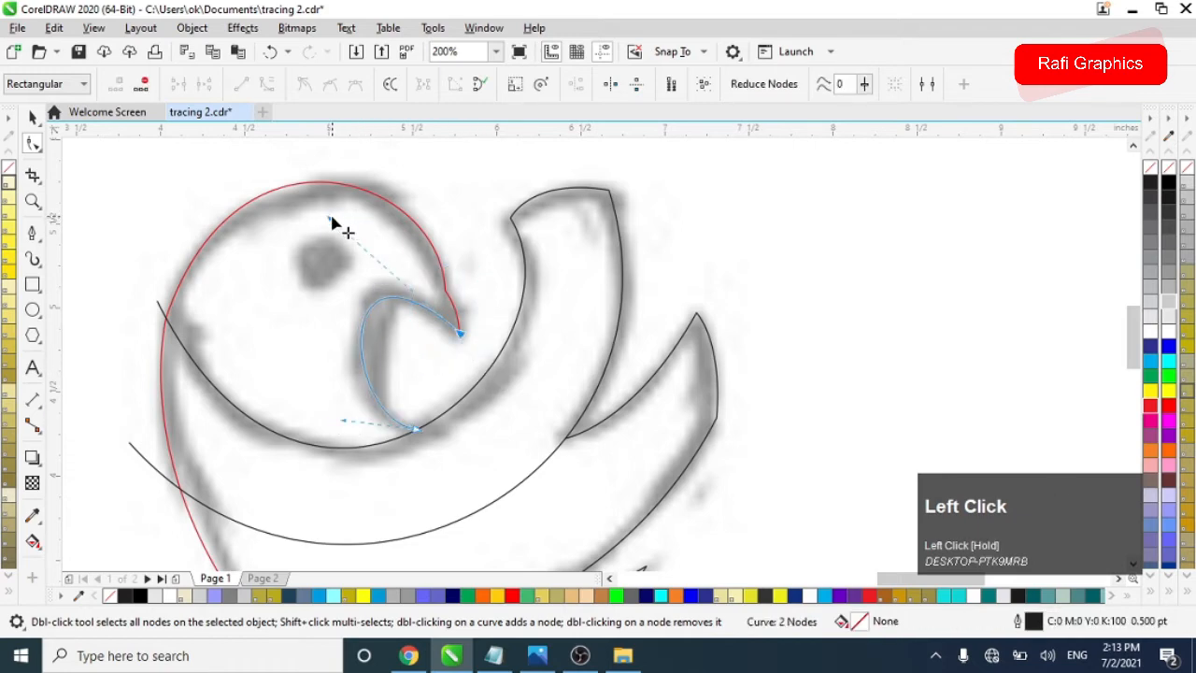
mouse_move(334, 224)
mouse_down()
mouse_move(361, 235)
mouse_move(341, 206)
mouse_up()
mouse_move(333, 429)
mouse_down()
mouse_move(342, 420)
mouse_move(340, 432)
mouse_up()
drag(342, 214, 342, 214)
drag(341, 432, 339, 435)
scroll(617, 318, down, 2)
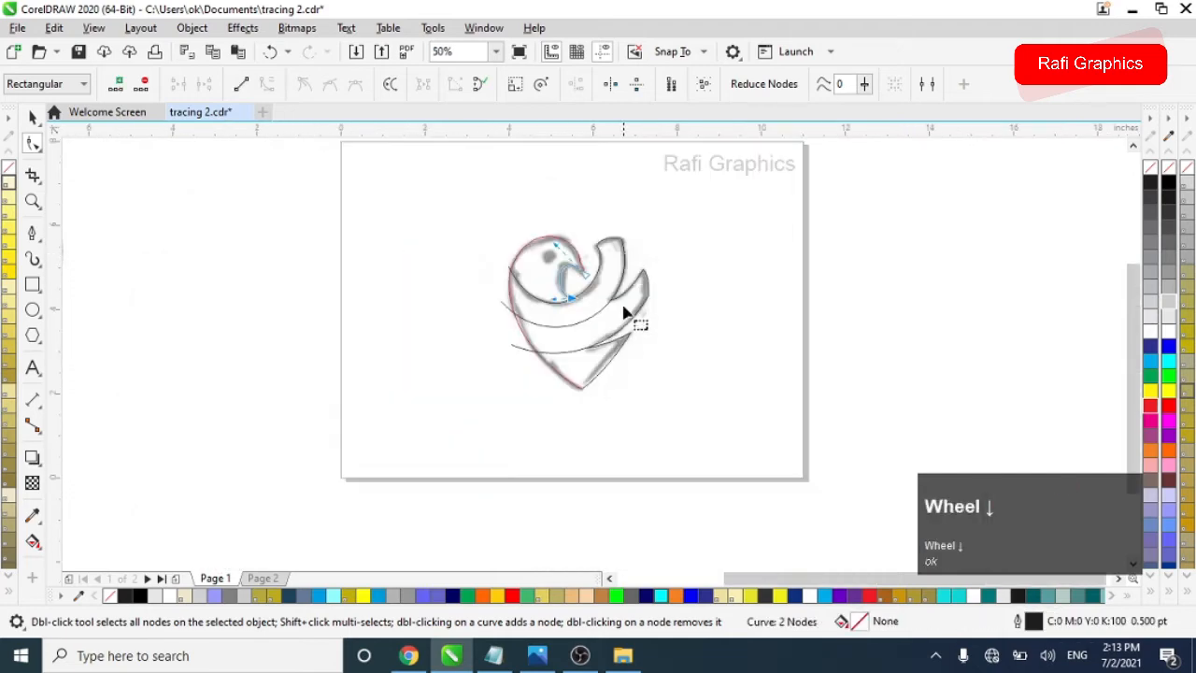
Use Smart Fill to fill the head, upper wing, lower wing and tail regions with blue-grey C:40 M:20 Y:0 K:40
scroll(607, 327, up, 1)
click(32, 542)
click(56, 551)
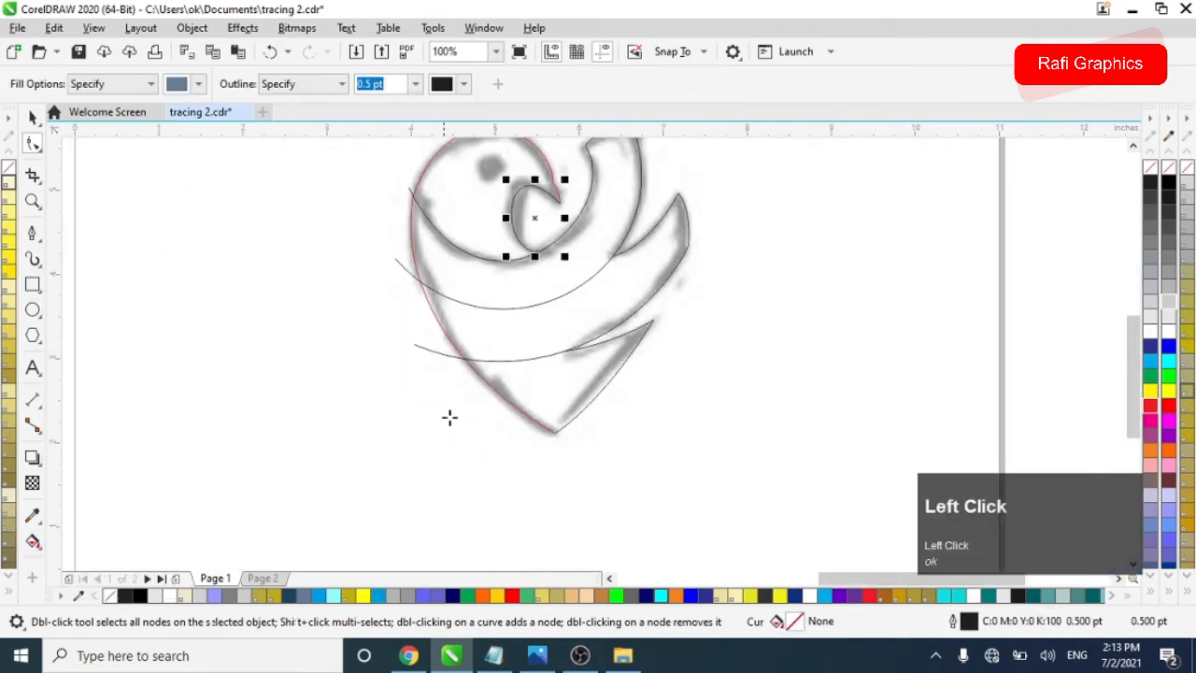
scroll(449, 411, down, 1)
scroll(428, 343, up, 1)
click(428, 343)
click(454, 309)
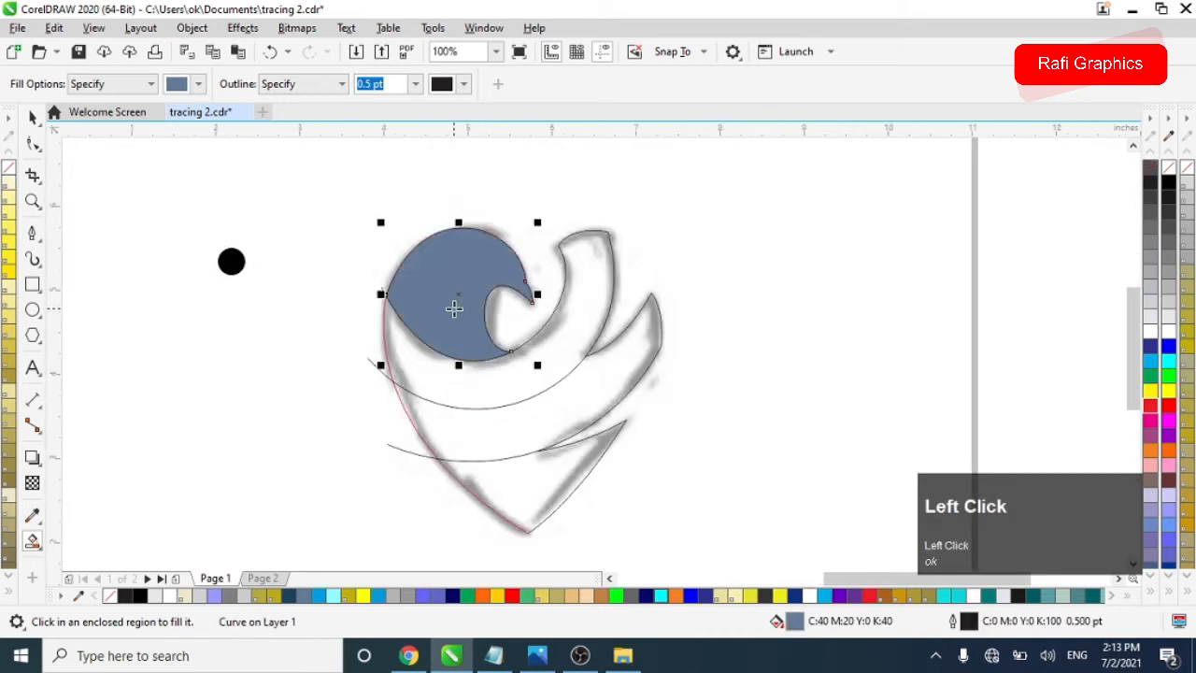
click(519, 385)
click(540, 430)
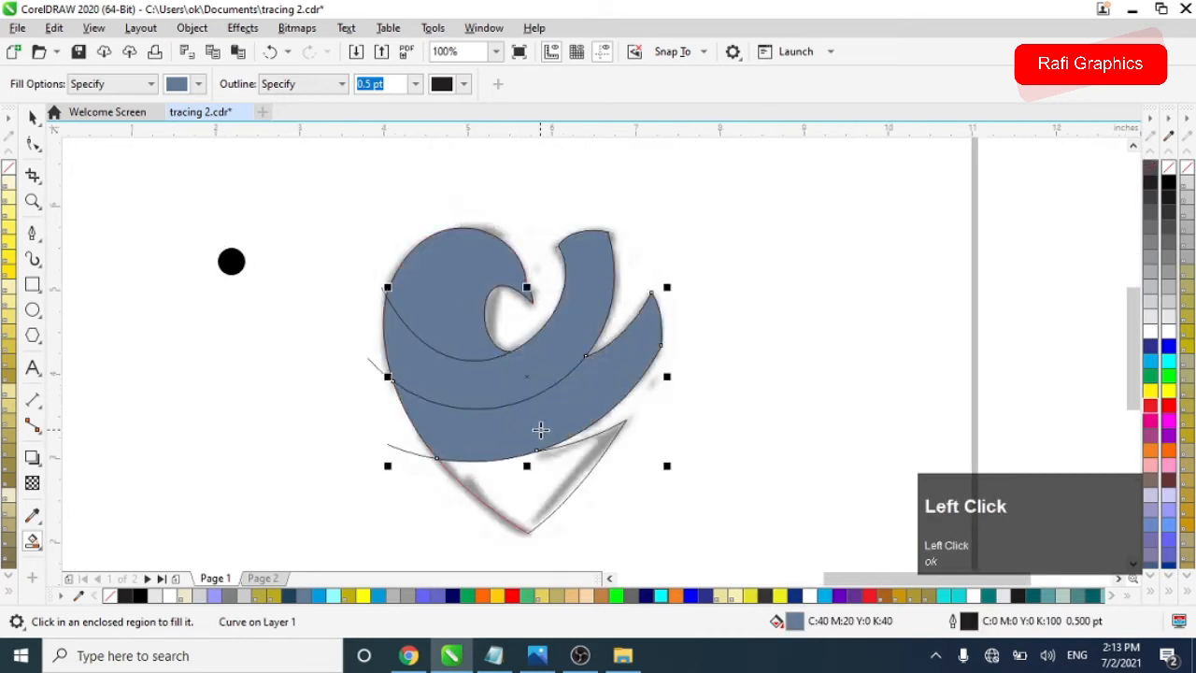
click(533, 495)
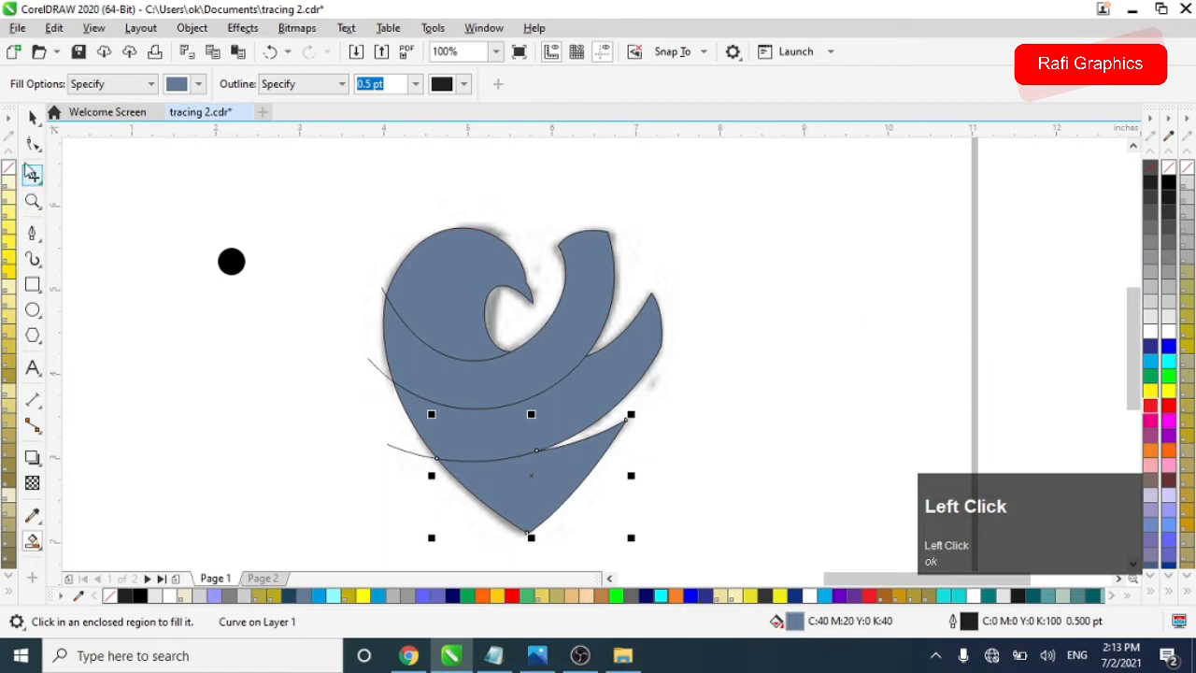
Move the filled head shape off the page to its right side
scroll(369, 232, down, 1)
click(28, 116)
click(206, 372)
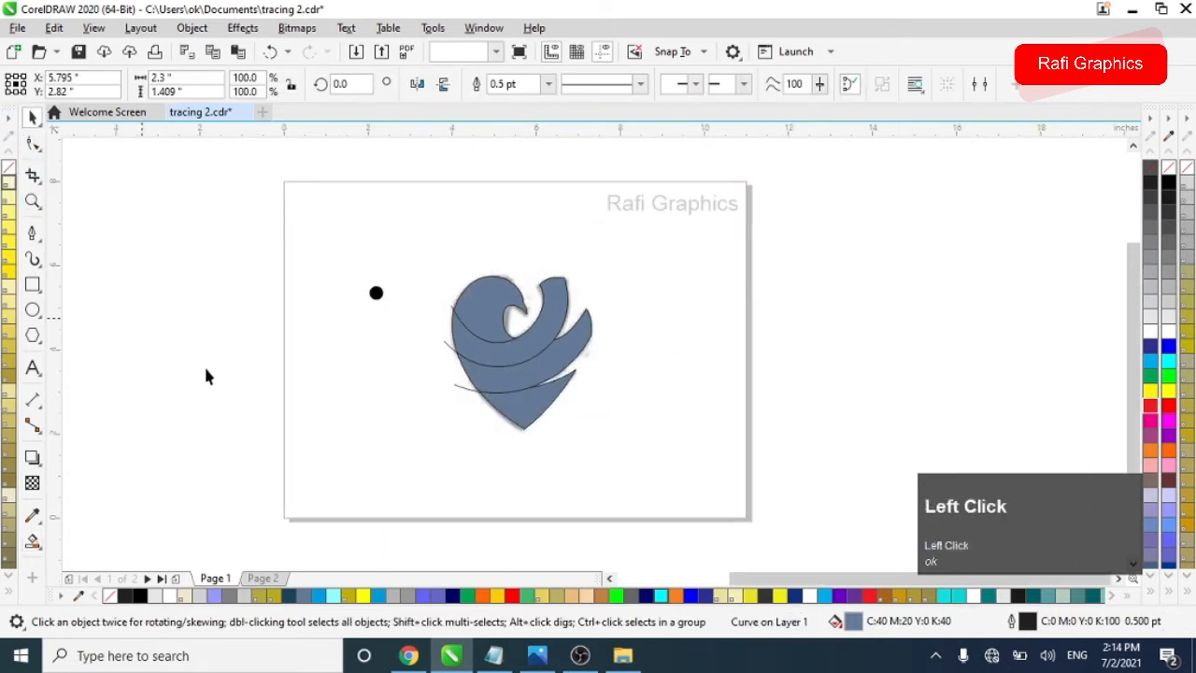
click(498, 319)
drag(493, 314, 794, 306)
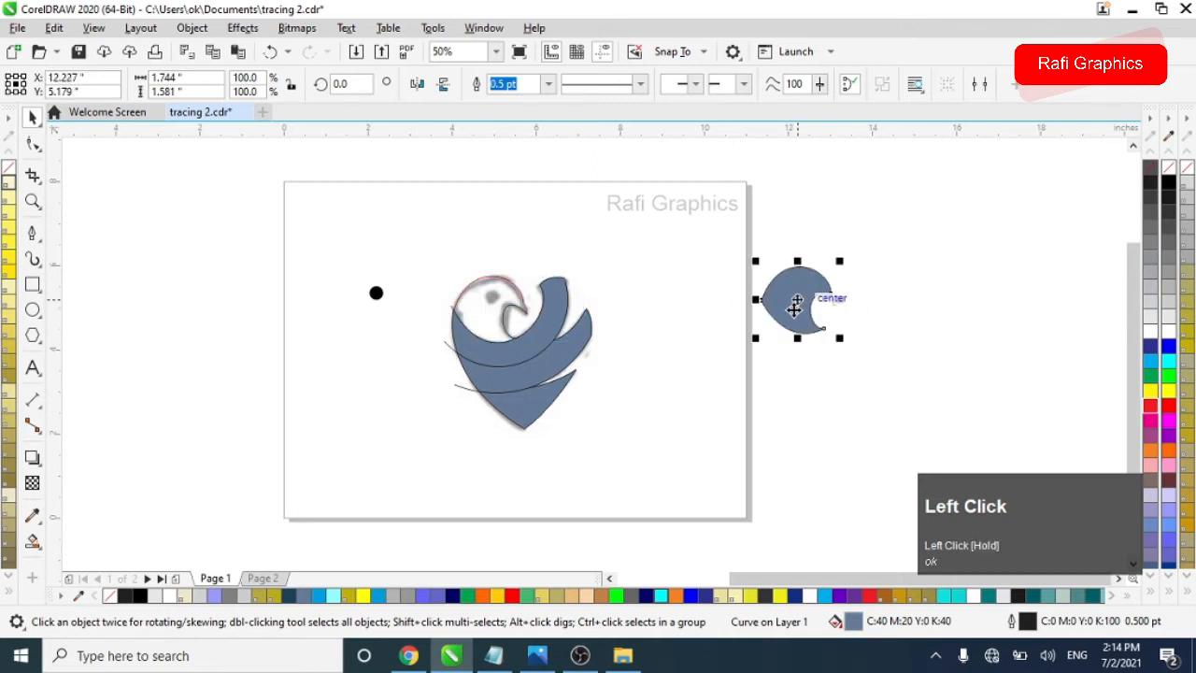
Repeat the head's move on the two wing shapes and the tail to reassemble the bird beside the page
ctrl+click(486, 358)
key(ctrl+r)
ctrl+click(502, 377)
key(ctrl+r)
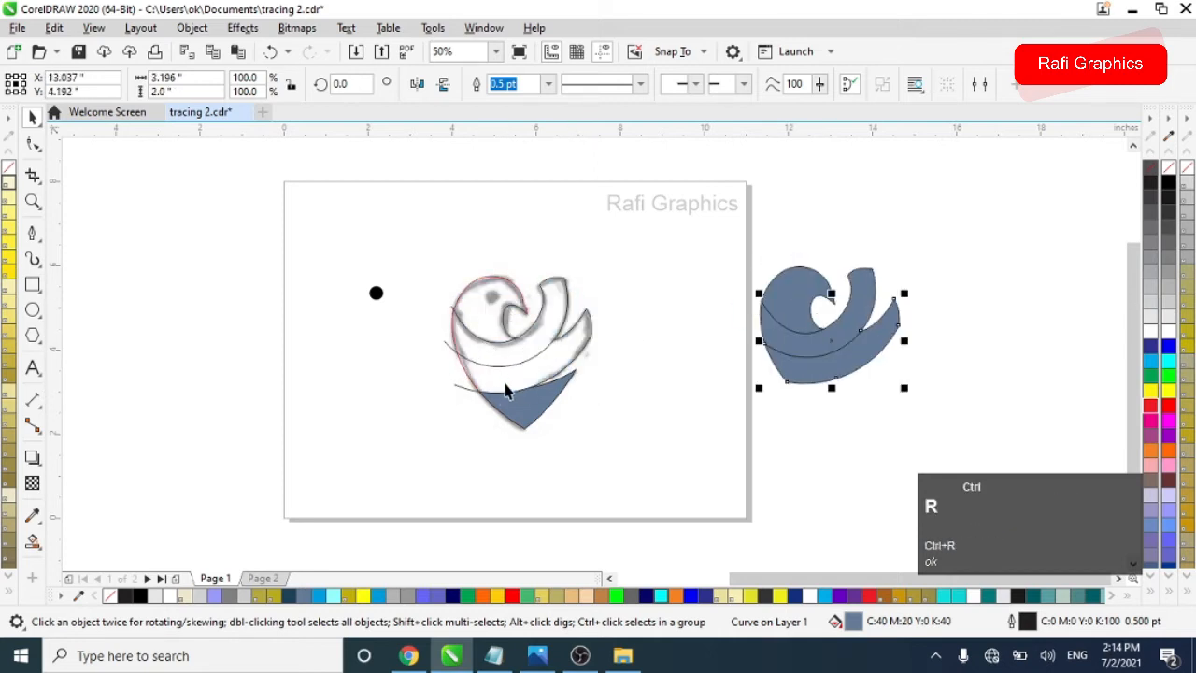
ctrl+click(516, 420)
key(ctrl+r)
scroll(414, 368, down, 2)
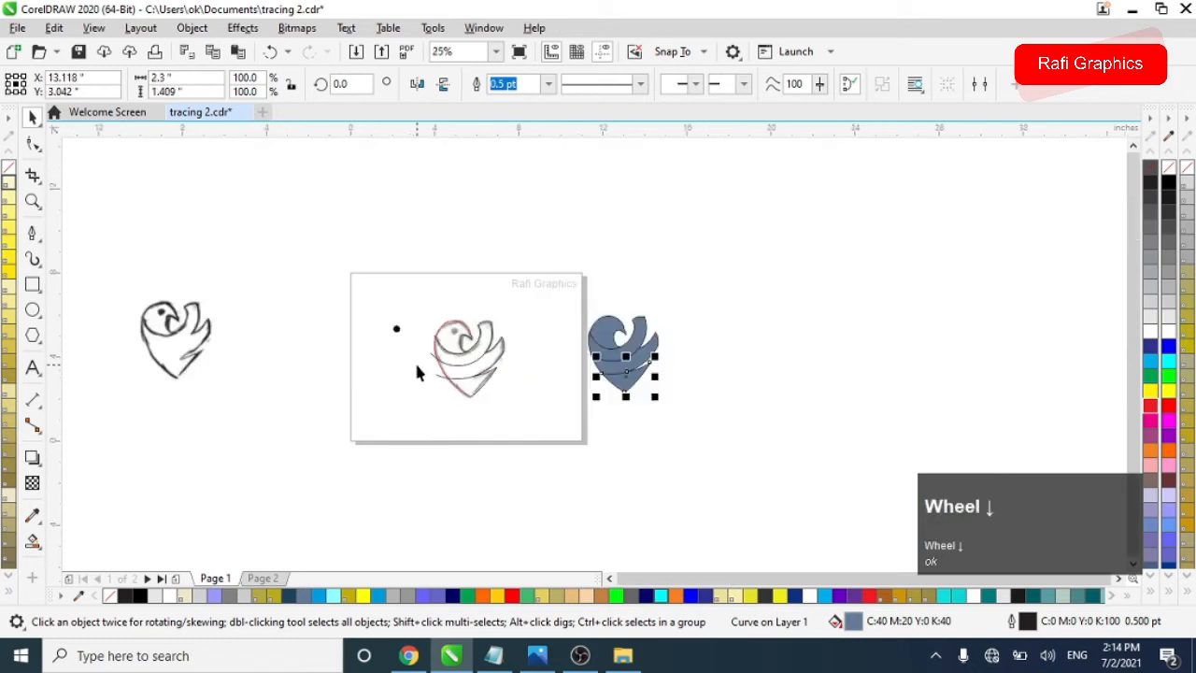
Select all four filled bird shapes beside the page and remove their outlines
scroll(520, 352, up, 3)
click(472, 414)
drag(472, 414, 598, 396)
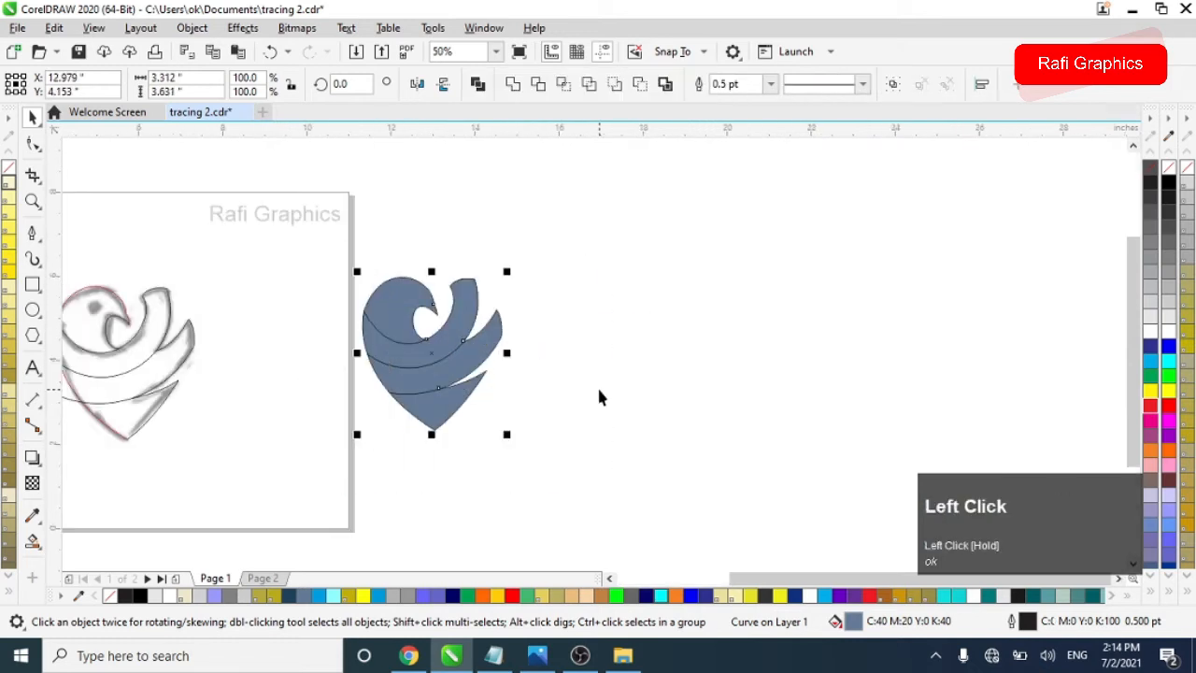
scroll(598, 393, down, 2)
scroll(603, 388, up, 2)
click(607, 383)
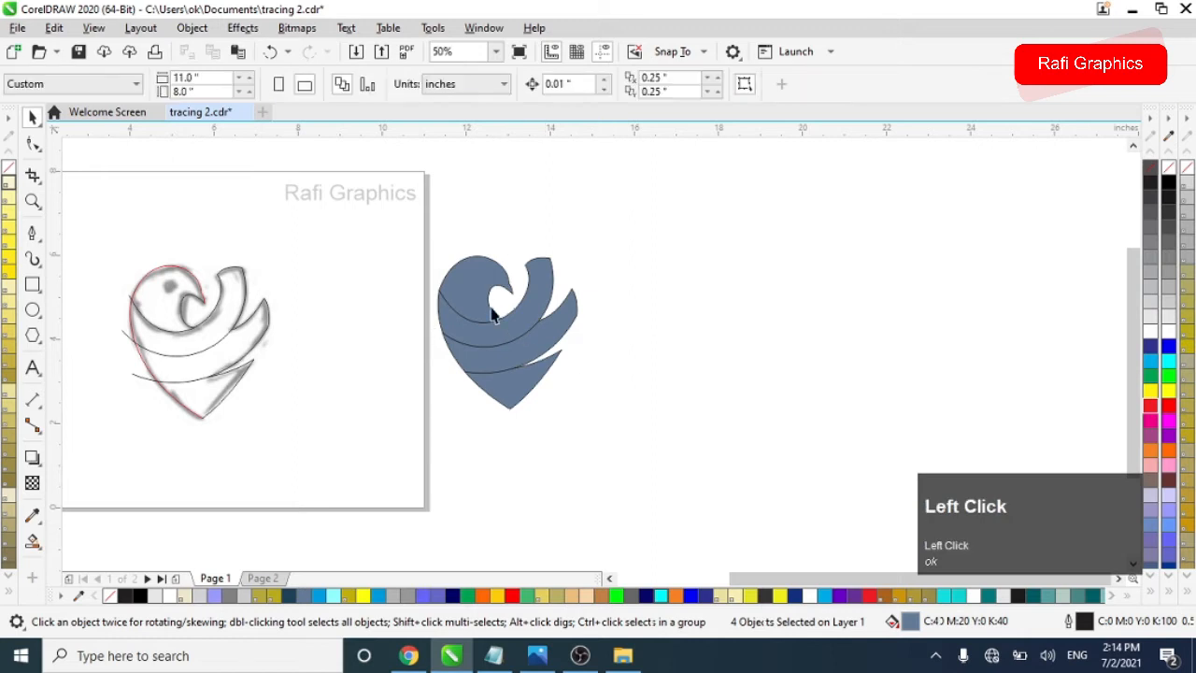
drag(414, 222, 607, 434)
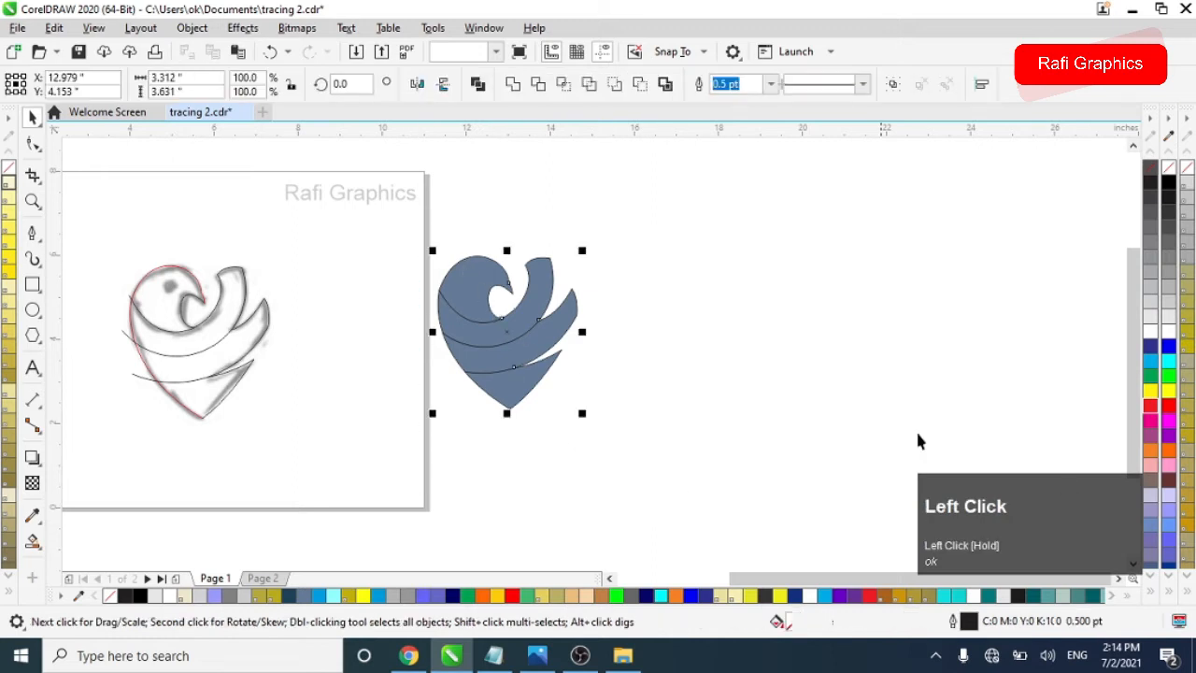
right_click(1151, 171)
click(678, 433)
Move the tail shape's tip node slightly up and outward, closer to the lower wing
scroll(527, 370, up, 2)
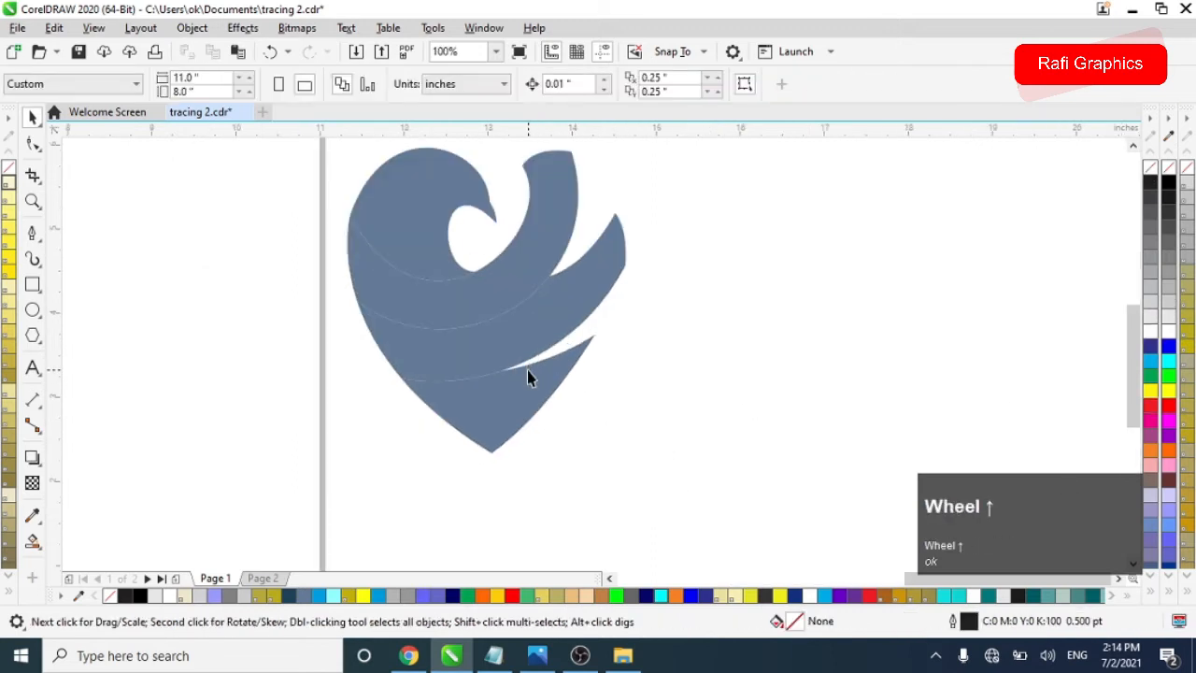
click(507, 401)
key(F10)
scroll(576, 396, up, 4)
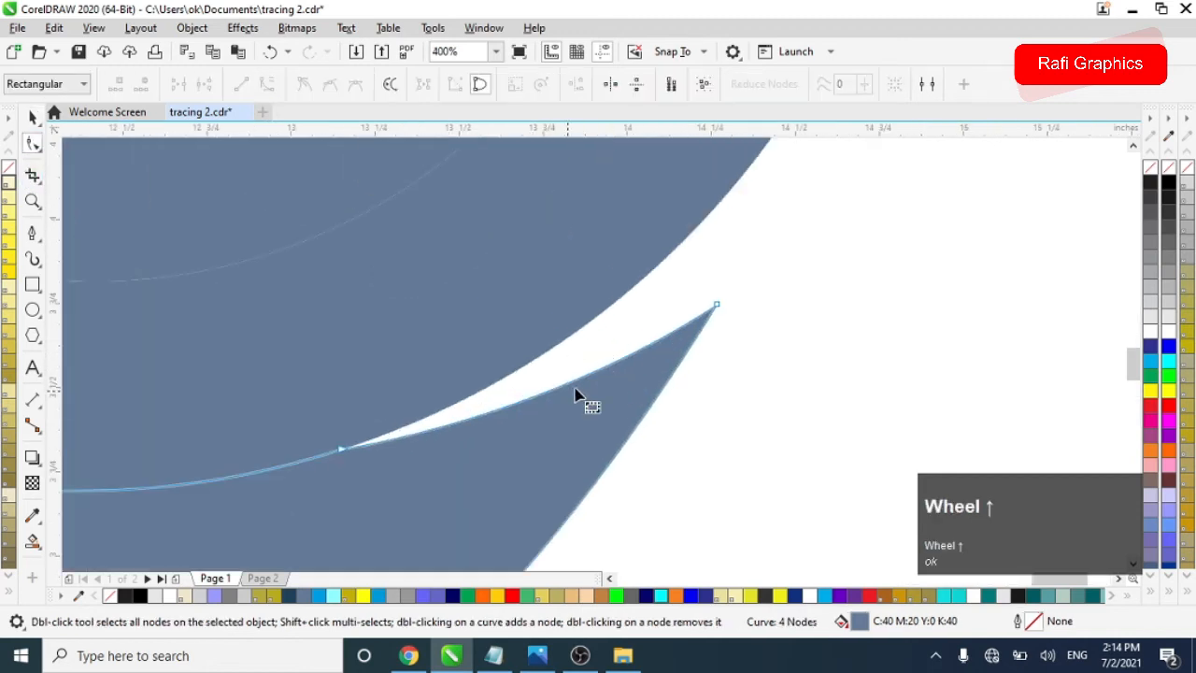
drag(728, 266, 726, 265)
scroll(662, 291, down, 2)
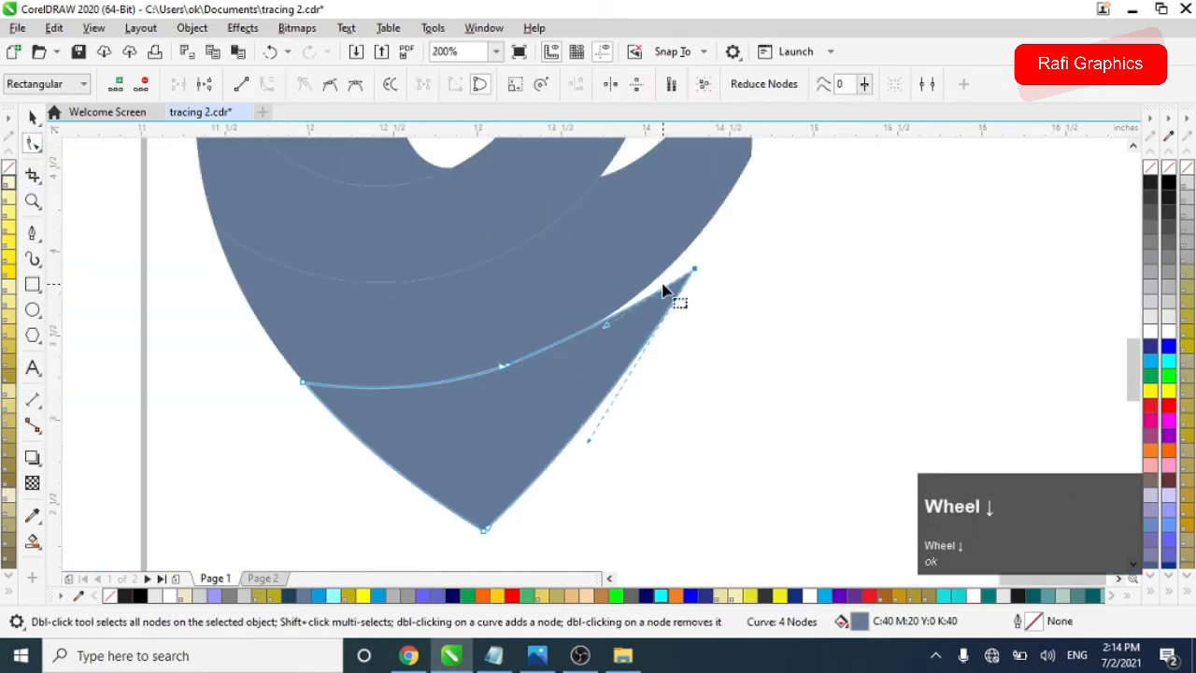
Shorten the tip node's curve handle on the tail's outer edge slightly
mouse_move(589, 441)
mouse_down()
mouse_move(604, 475)
mouse_move(587, 462)
mouse_move(577, 422)
mouse_move(588, 420)
mouse_up()
scroll(580, 467, down, 2)
scroll(561, 458, up, 2)
click(548, 448)
scroll(625, 355, down, 2)
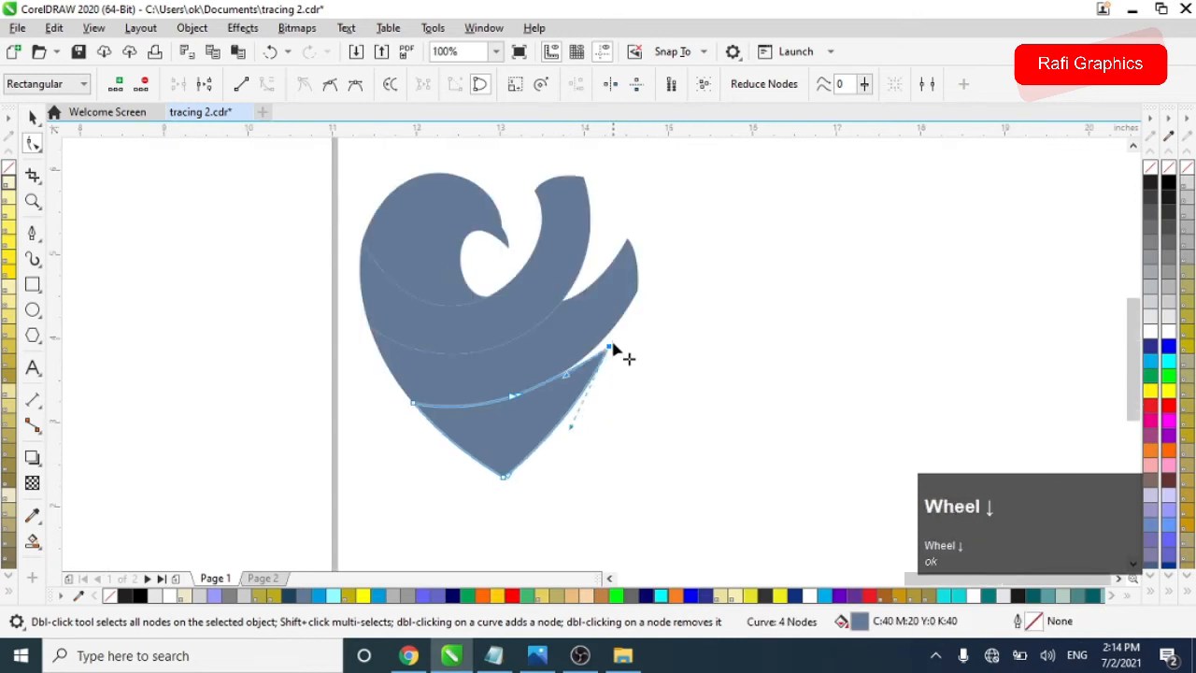
Reselect the tail's tip node and adjust its curve handles to bend the edge facing the lower wing
click(33, 117)
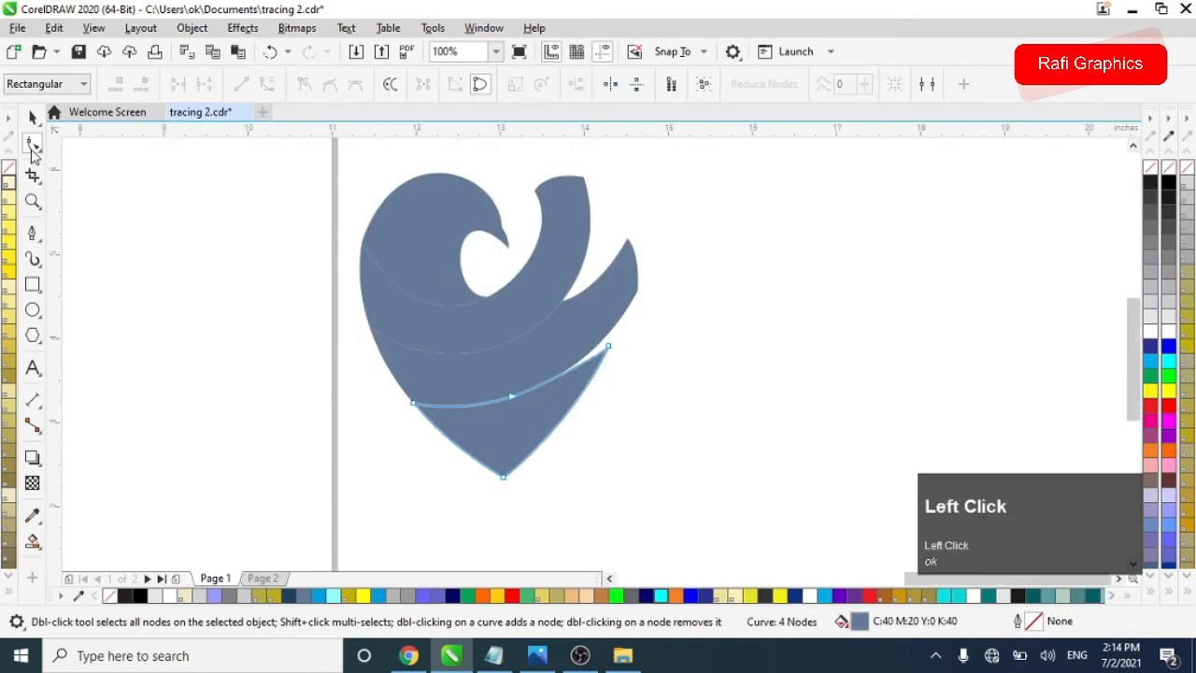
click(475, 455)
scroll(542, 414, down, 2)
scroll(543, 414, up, 2)
click(546, 414)
key(F10)
scroll(524, 416, up, 4)
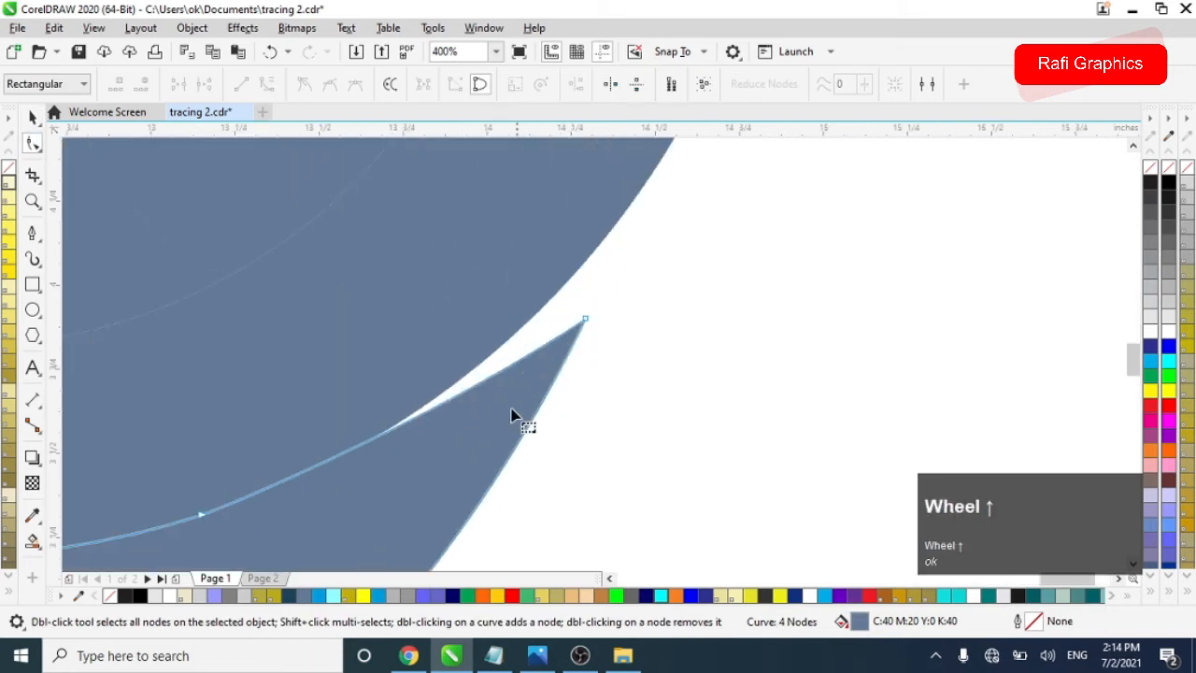
click(586, 319)
drag(408, 437, 427, 452)
scroll(677, 357, down, 2)
scroll(659, 355, up, 1)
drag(580, 413, 555, 409)
Move the tail's tip node up and outward, and readjust both handles to widen the gap below the lower wing
drag(651, 336, 663, 316)
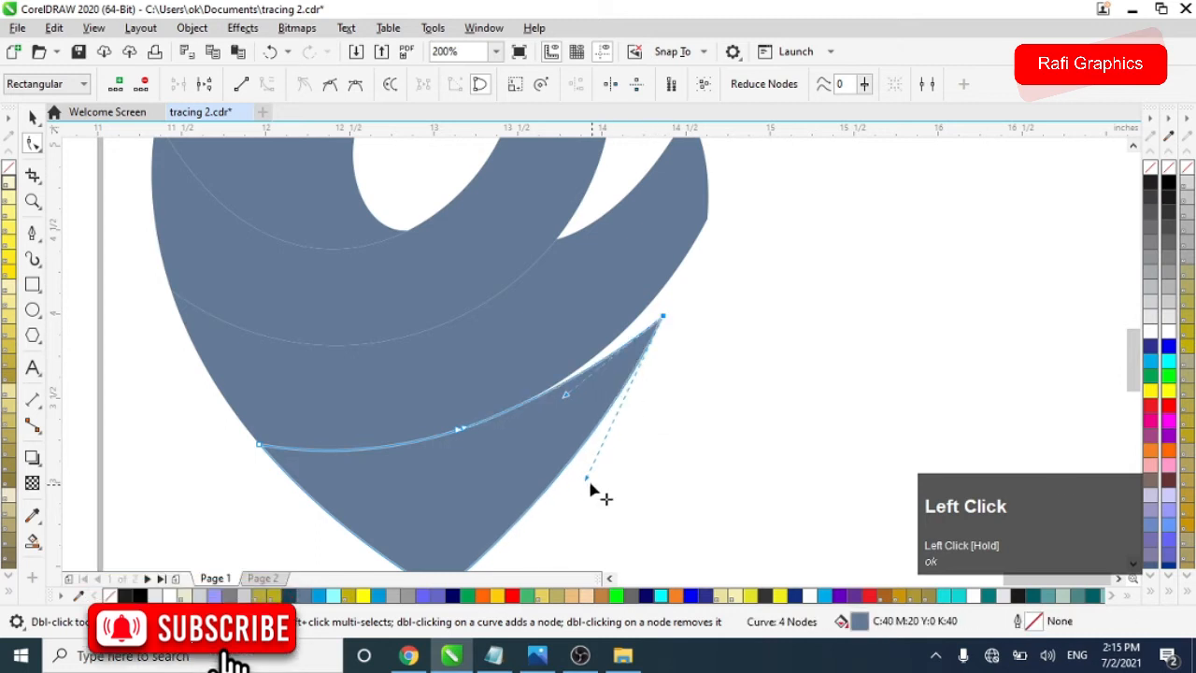
drag(590, 481, 584, 502)
drag(584, 418, 569, 408)
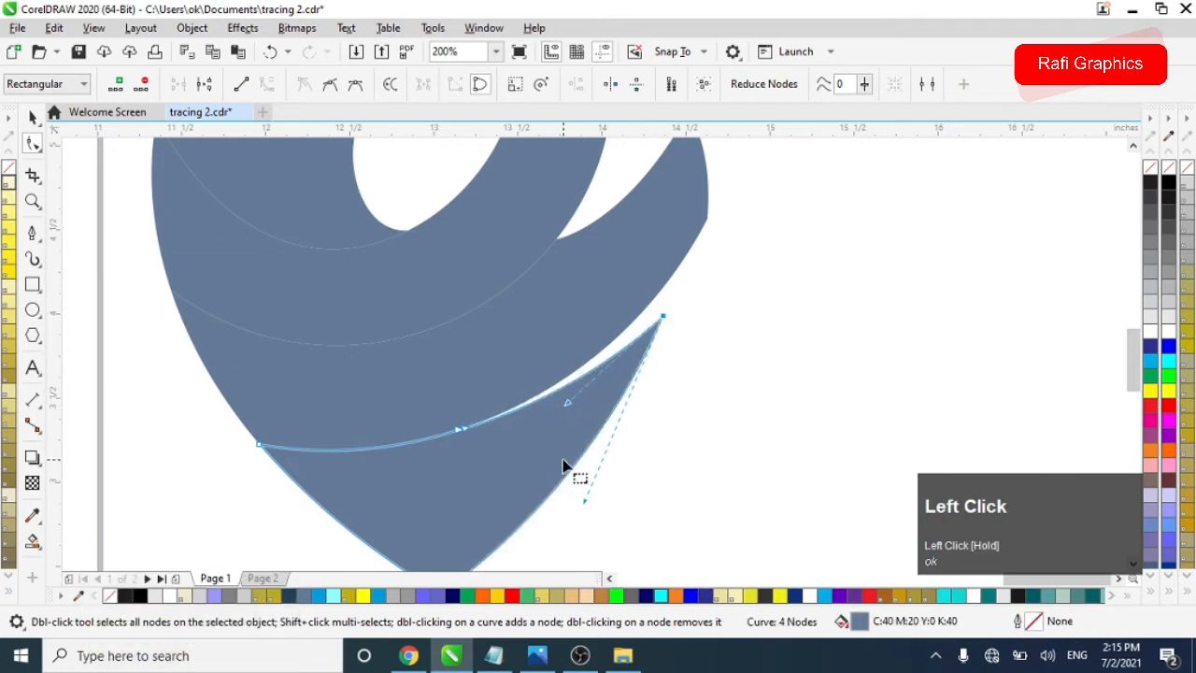
scroll(574, 472, down, 1)
click(32, 117)
click(129, 350)
scroll(392, 374, down, 1)
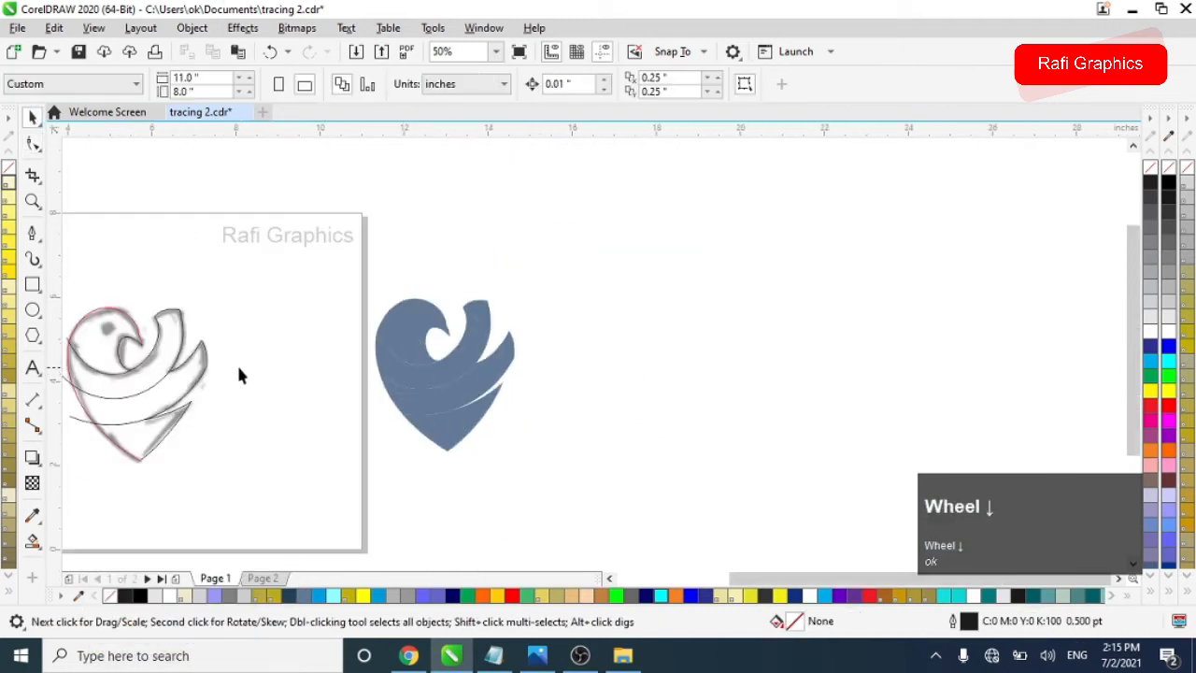
Move the black eye circle from the page onto the filled bird's head and bring it forward
scroll(299, 327, down, 1)
scroll(318, 327, up, 1)
drag(291, 256, 372, 325)
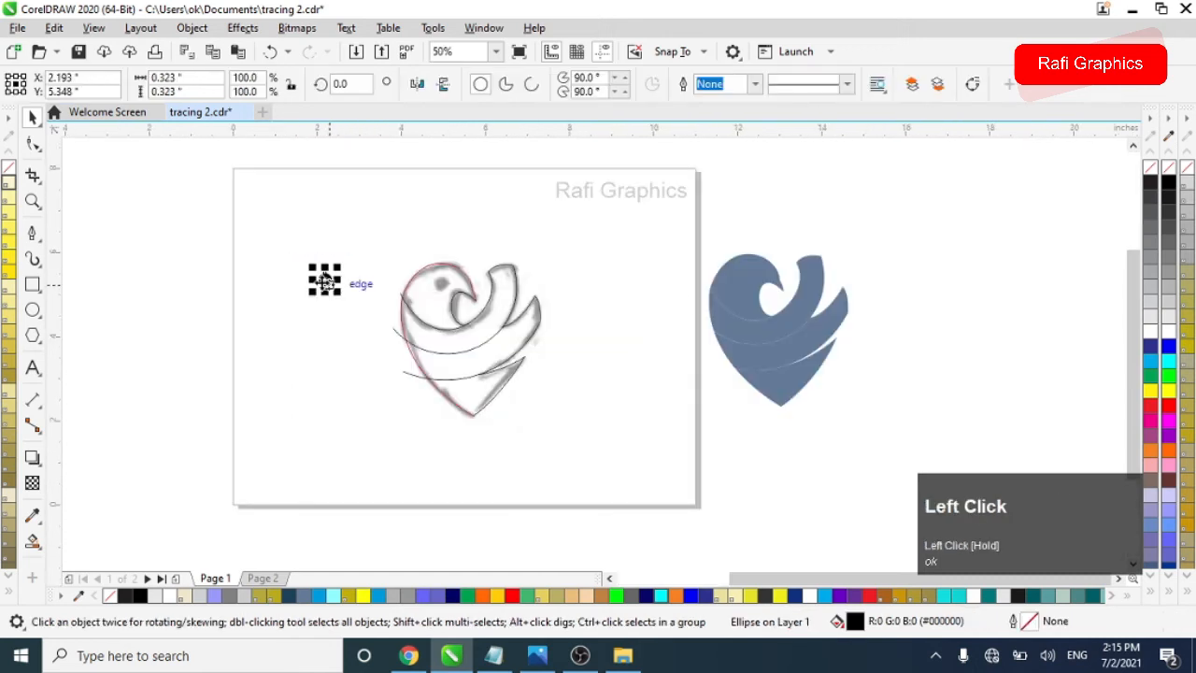
drag(325, 280, 751, 274)
key(ctrl+Page_Up)
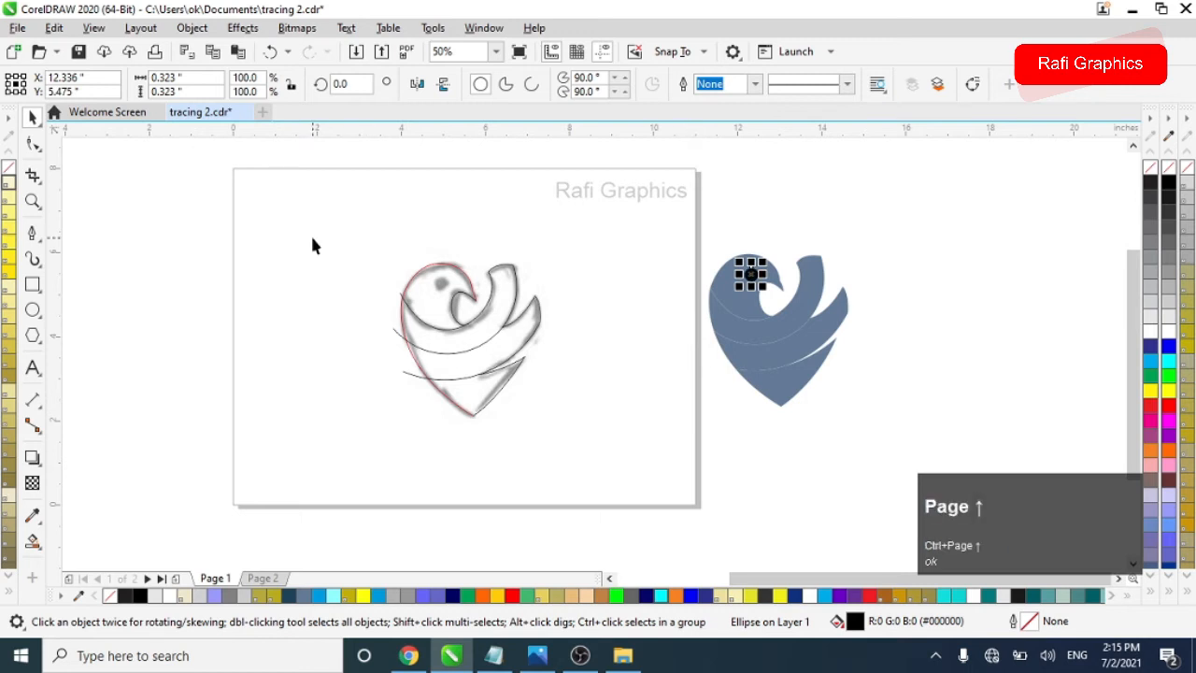
Delete the tracing curves on the page, then unlock the faded sketch bitmap and delete it too
mouse_move(316, 233)
mouse_down()
mouse_move(641, 511)
mouse_move(565, 419)
mouse_up()
click(473, 348)
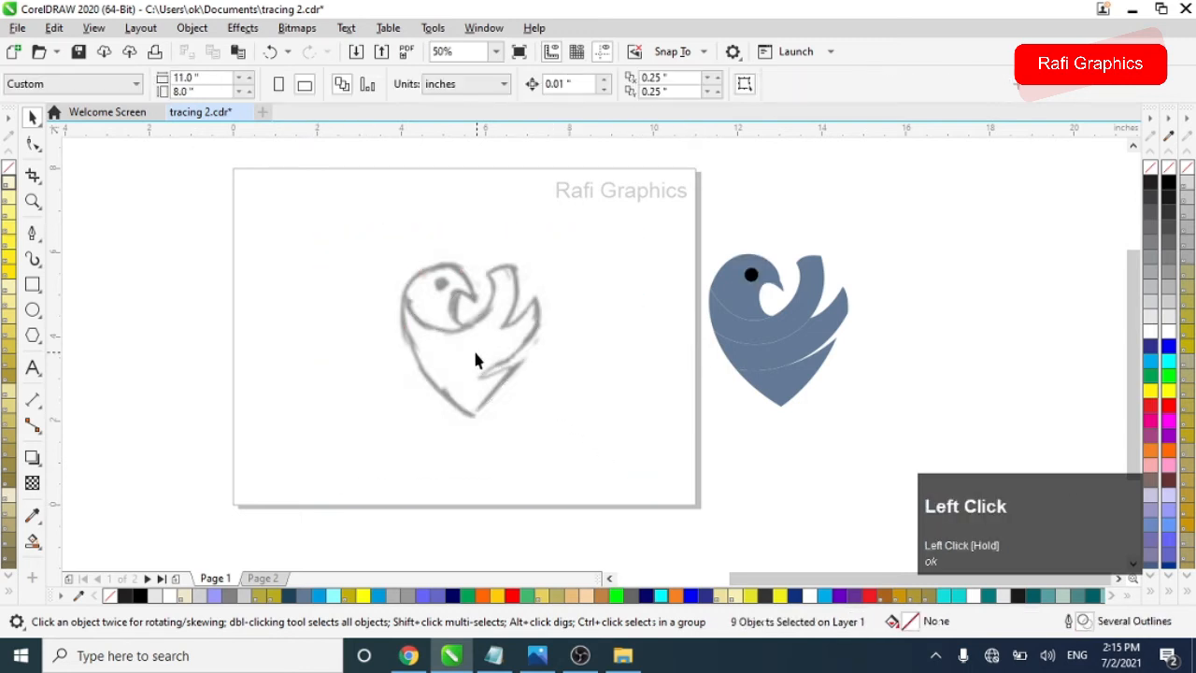
right_click(456, 325)
click(487, 381)
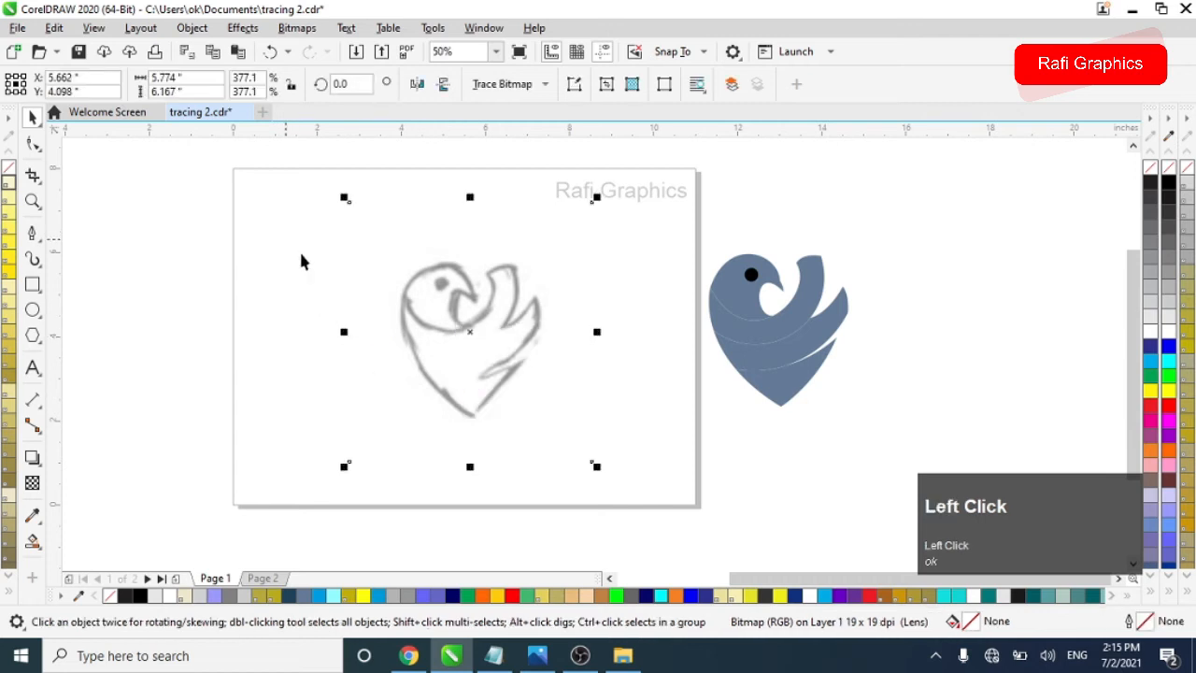
drag(289, 240, 578, 446)
click(481, 320)
key(Delete)
Select all five bird objects and move them together to about the middle of the page
drag(890, 438, 891, 435)
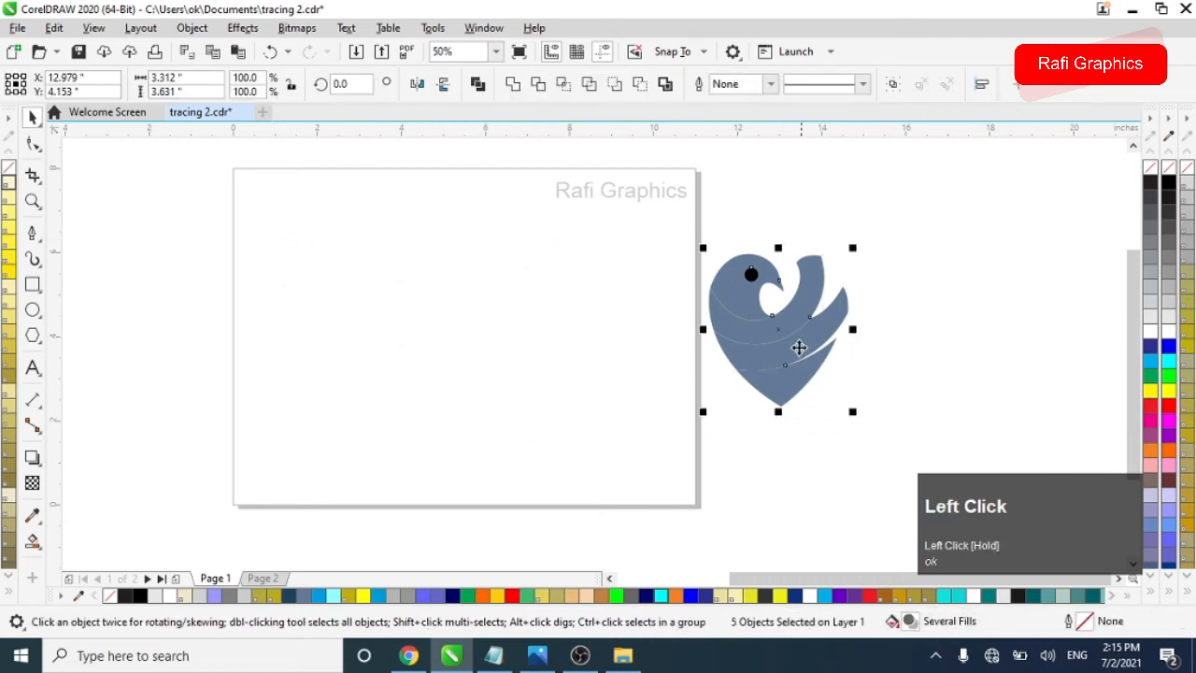
drag(795, 347, 466, 344)
scroll(444, 330, up, 1)
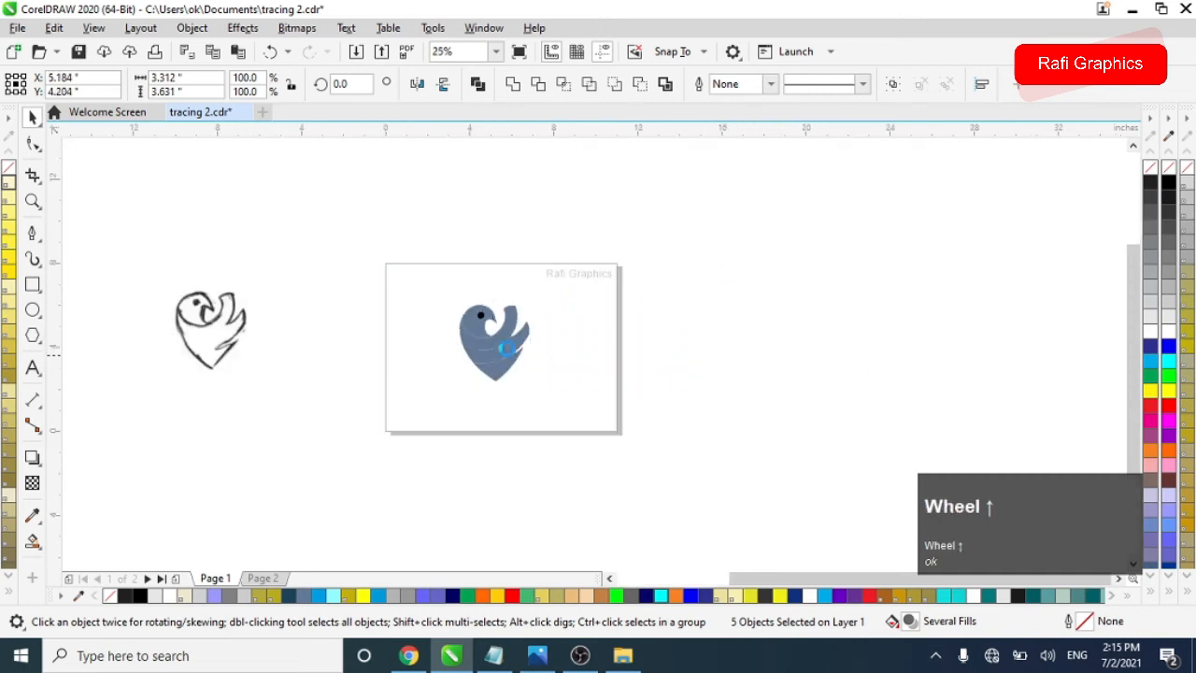
click(185, 316)
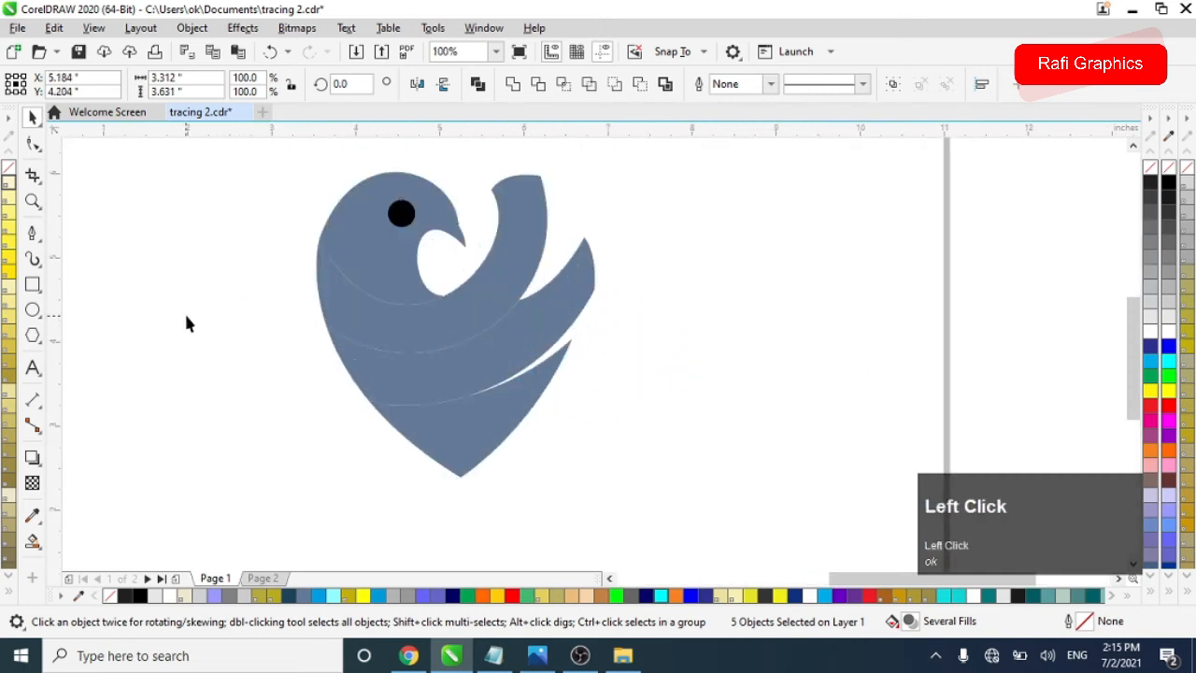
Apply a linear fountain fill to the tail shape, running from its bottom point upward
click(470, 446)
click(42, 550)
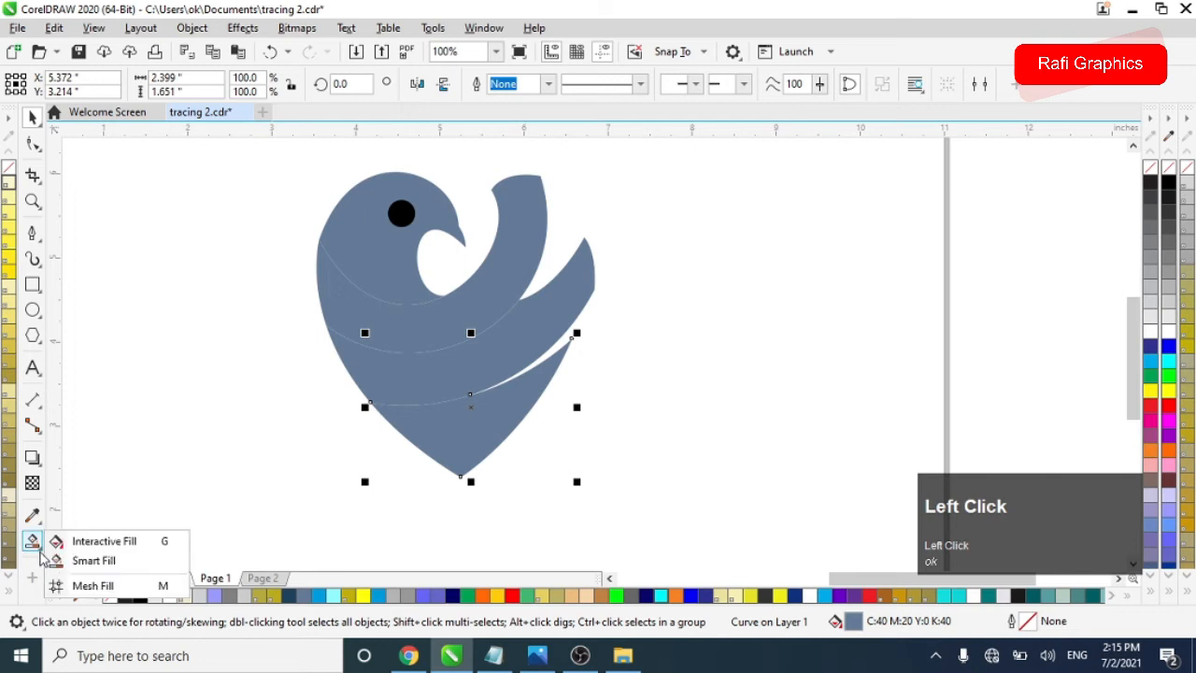
click(80, 539)
drag(486, 469, 467, 374)
scroll(1168, 560, down, 3)
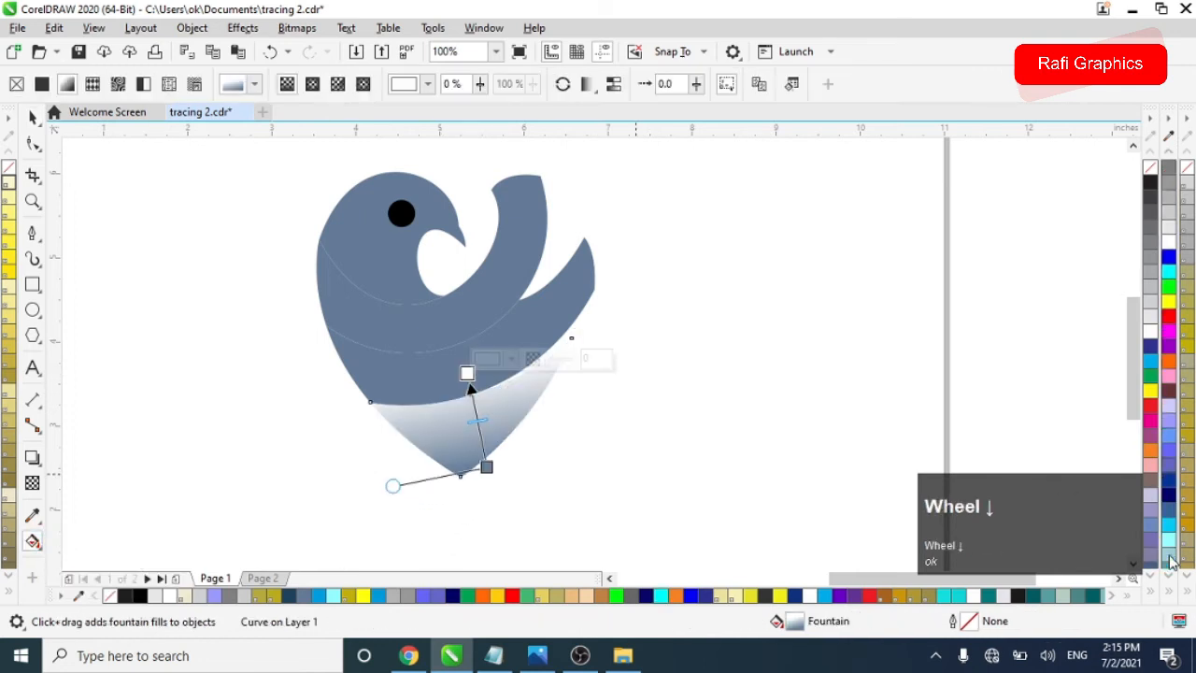
Color the tail's gradient dark blue at the bottom and light blue at the top, and fine-tune its end positions
drag(1169, 495, 487, 469)
drag(796, 411, 455, 349)
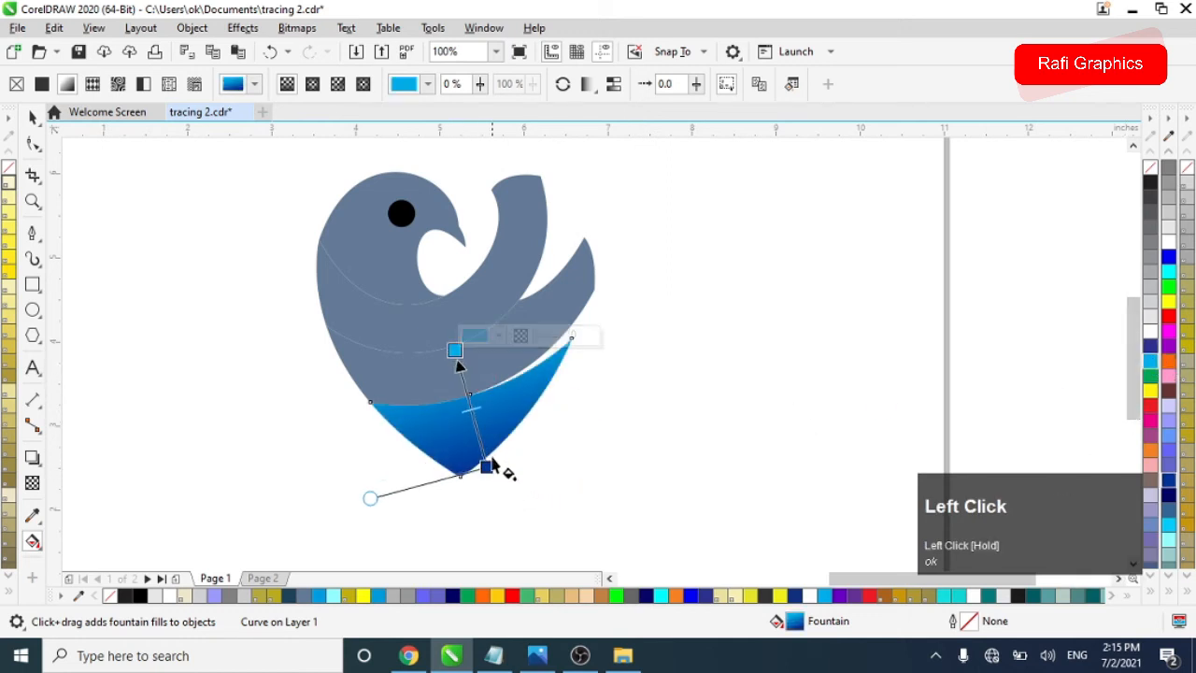
drag(487, 467, 474, 465)
mouse_move(455, 350)
mouse_down()
mouse_move(458, 385)
mouse_move(444, 337)
mouse_up()
Give the lower wing a linear fountain fill from dark blue at its lower edge up to light blue
click(454, 394)
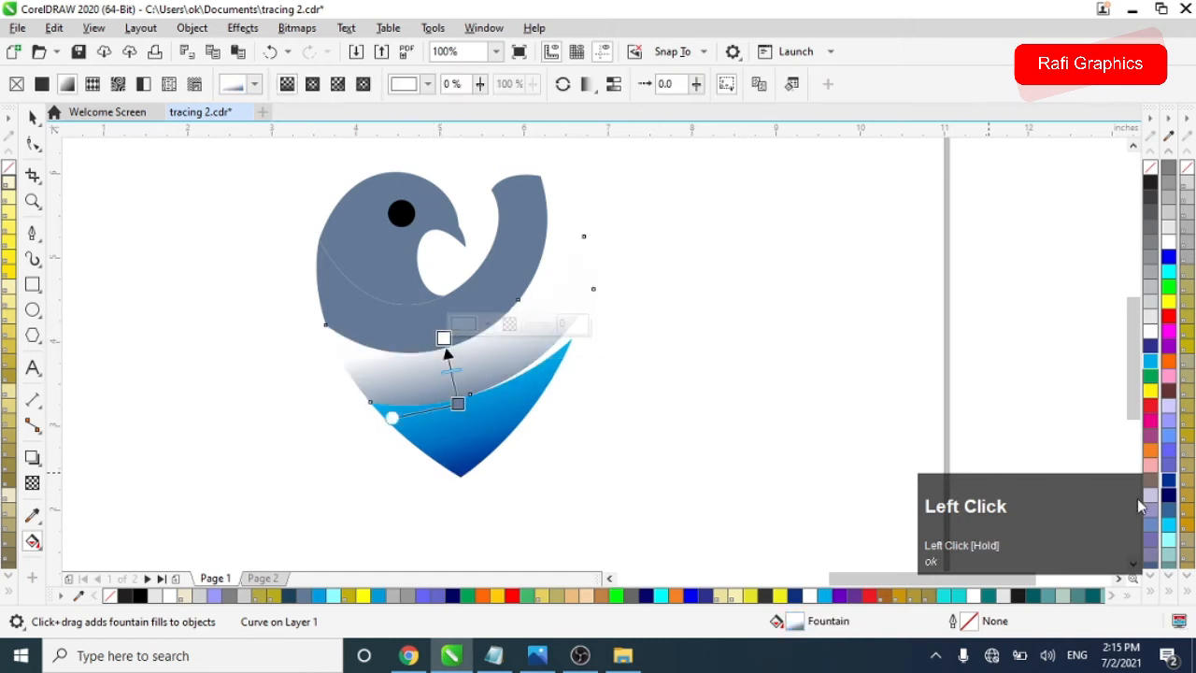
drag(455, 404, 457, 404)
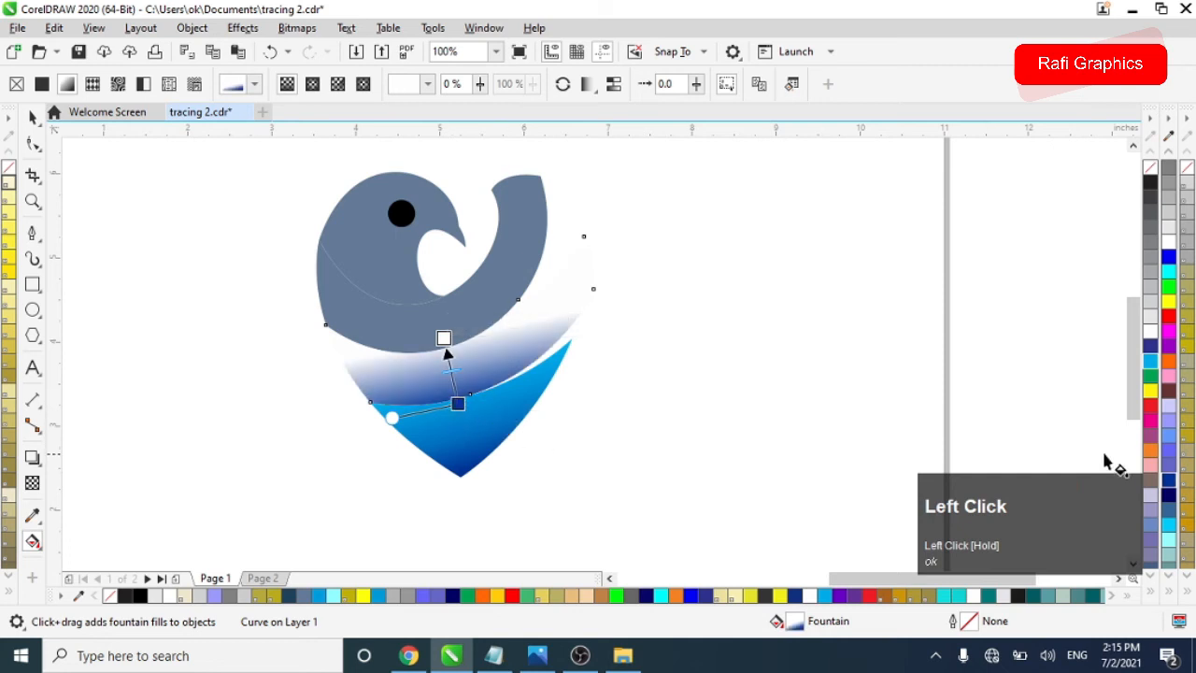
drag(614, 375, 438, 336)
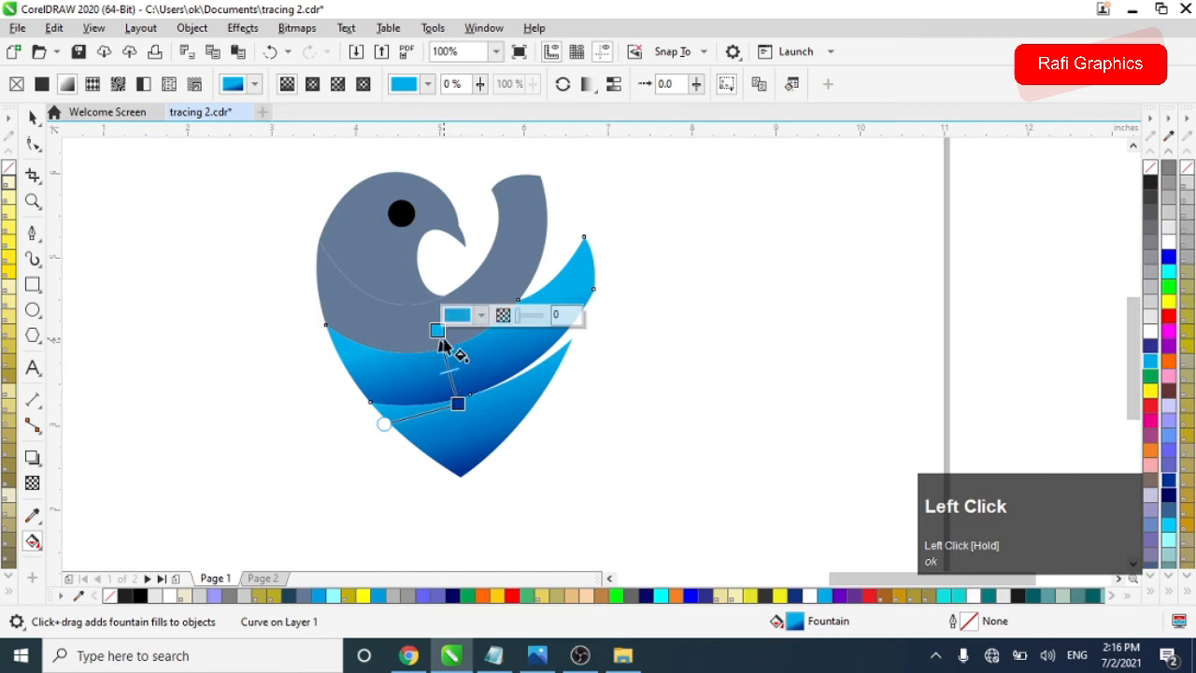
drag(437, 330, 444, 327)
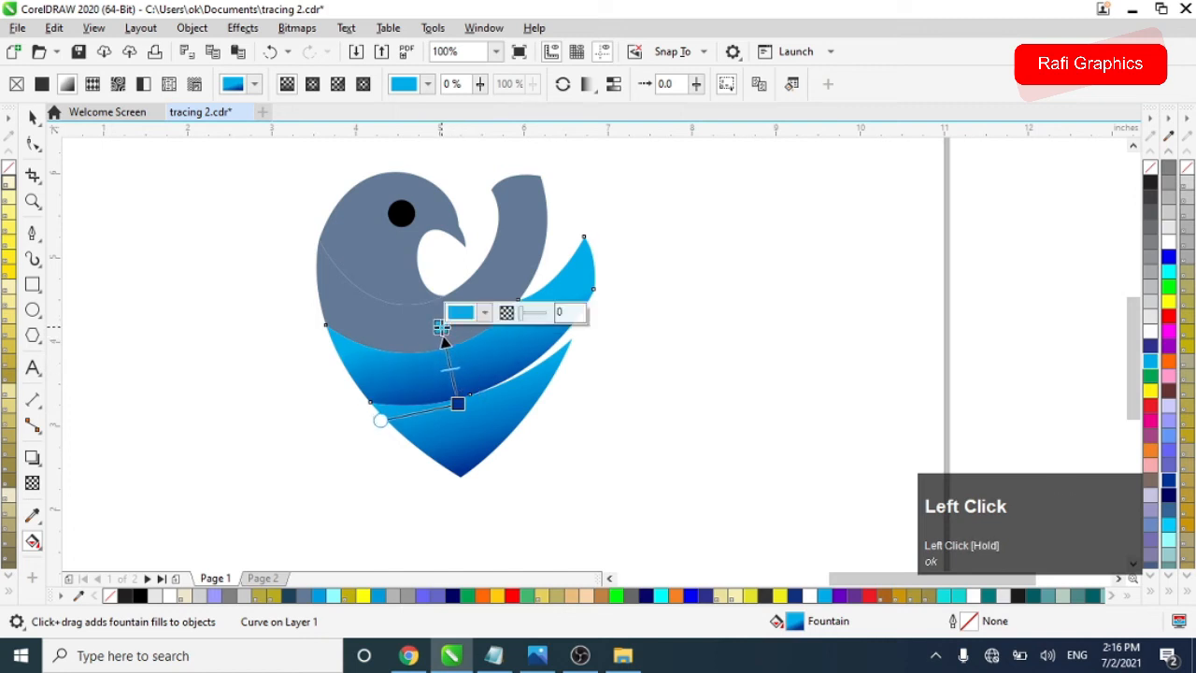
Give the upper wing a linear fountain fill from dark blue at its lower edge up to light blue
click(402, 329)
drag(414, 295, 417, 361)
drag(1150, 362, 474, 321)
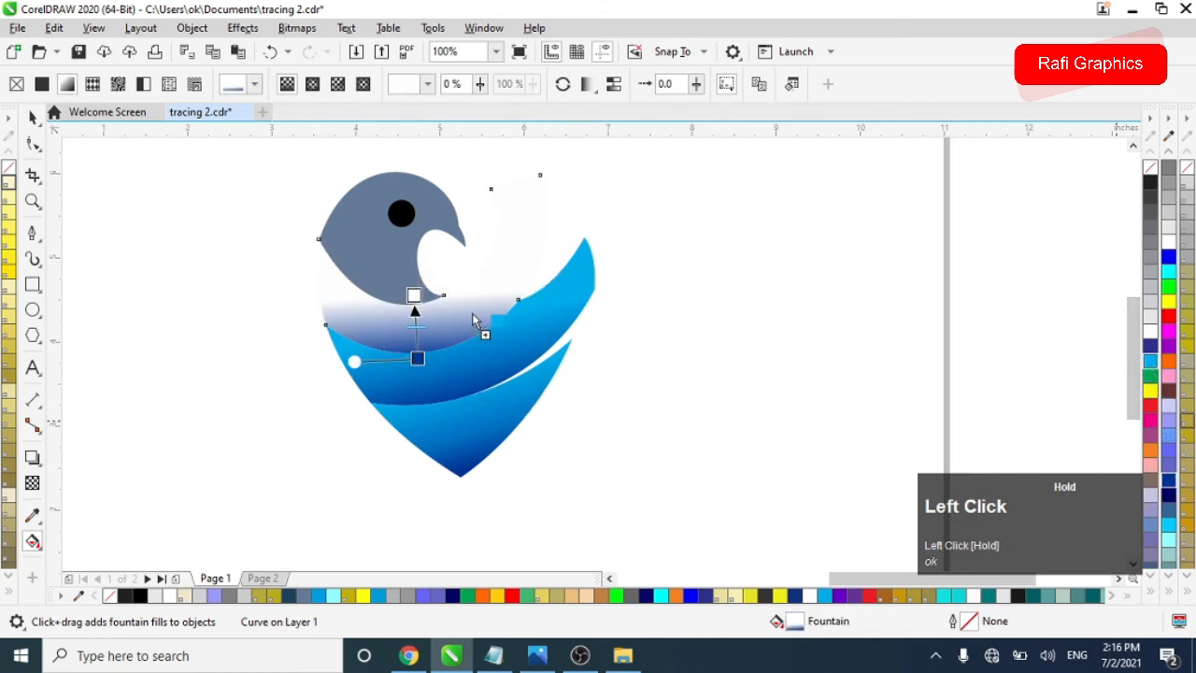
drag(414, 295, 414, 297)
Reposition both ends of the upper wing's gradient so it is slightly tilted and longer
scroll(414, 310, up, 2)
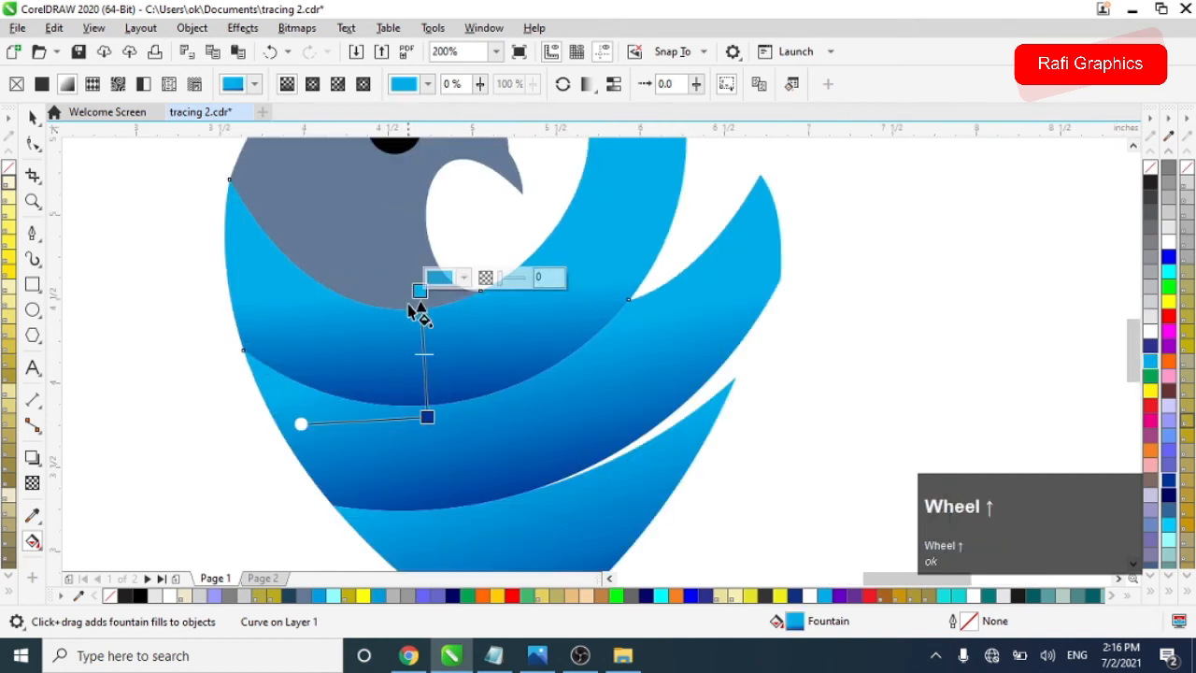
drag(427, 417, 456, 407)
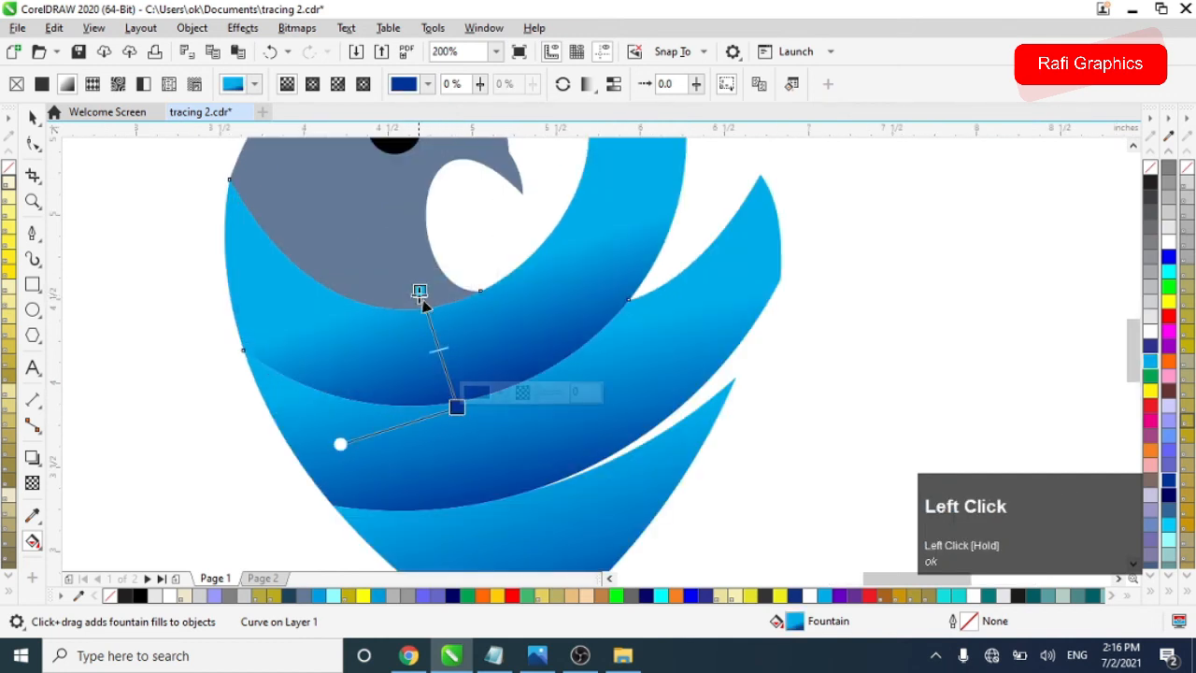
drag(420, 292, 429, 263)
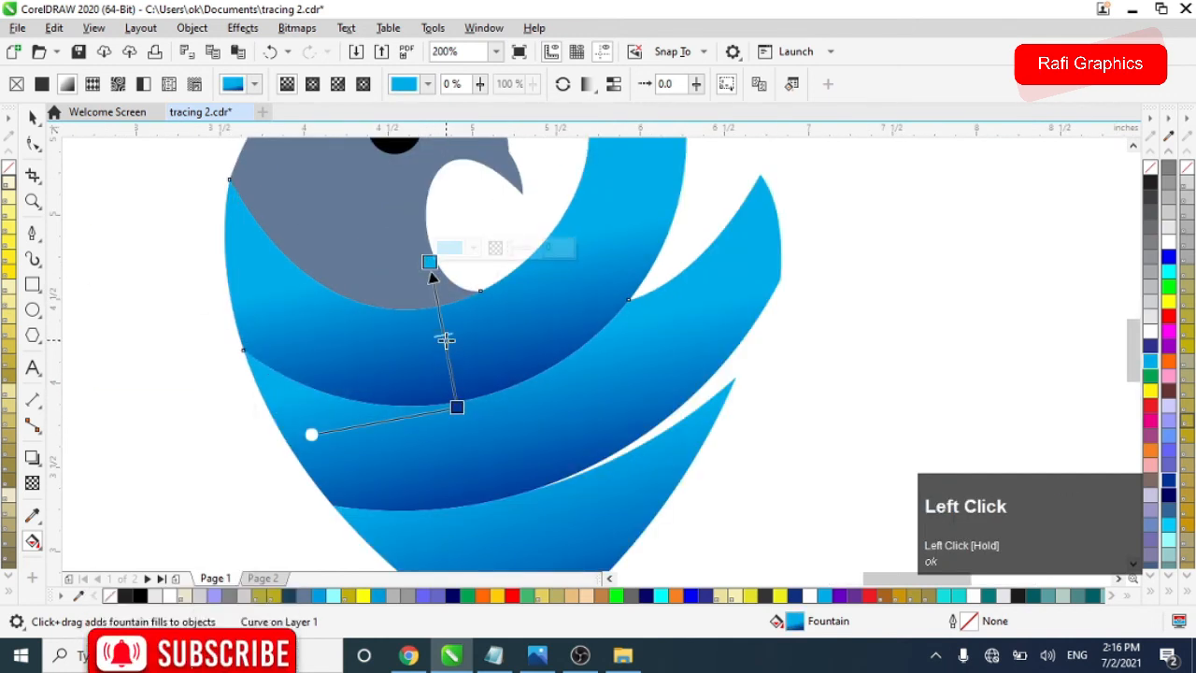
Give the head a diagonal linear fountain fill from dark blue at the lower neck to light blue near the eye
scroll(445, 347, down, 2)
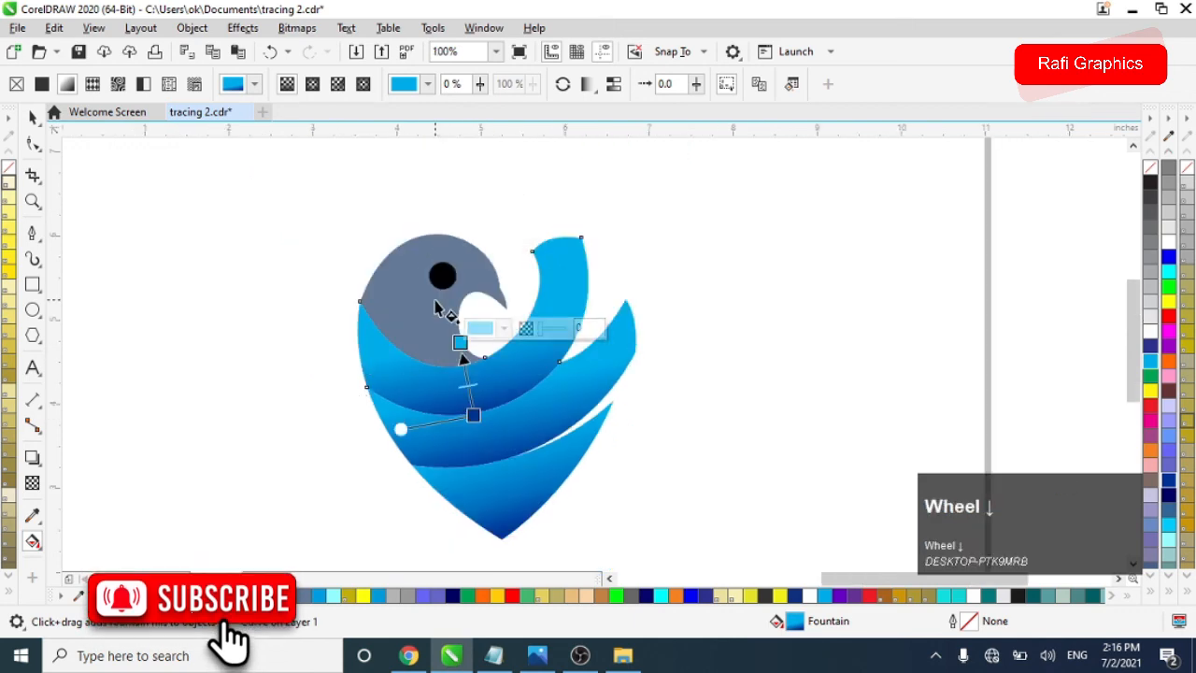
scroll(436, 308, up, 2)
click(380, 405)
drag(358, 430, 423, 317)
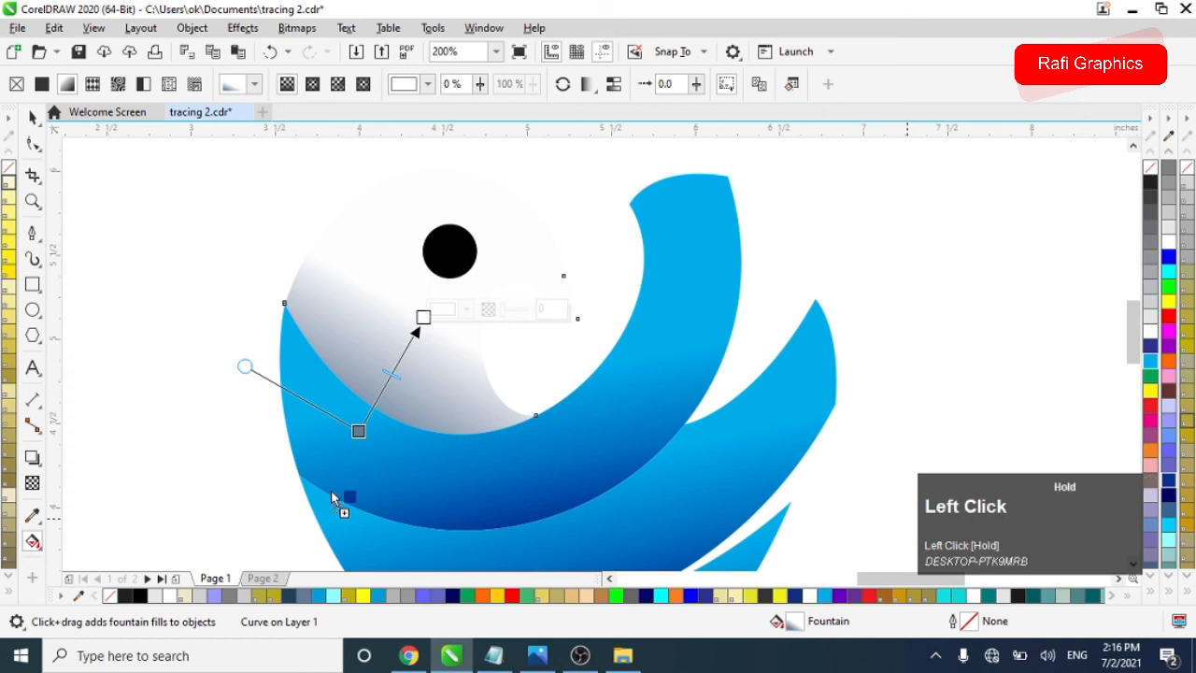
drag(365, 437, 361, 432)
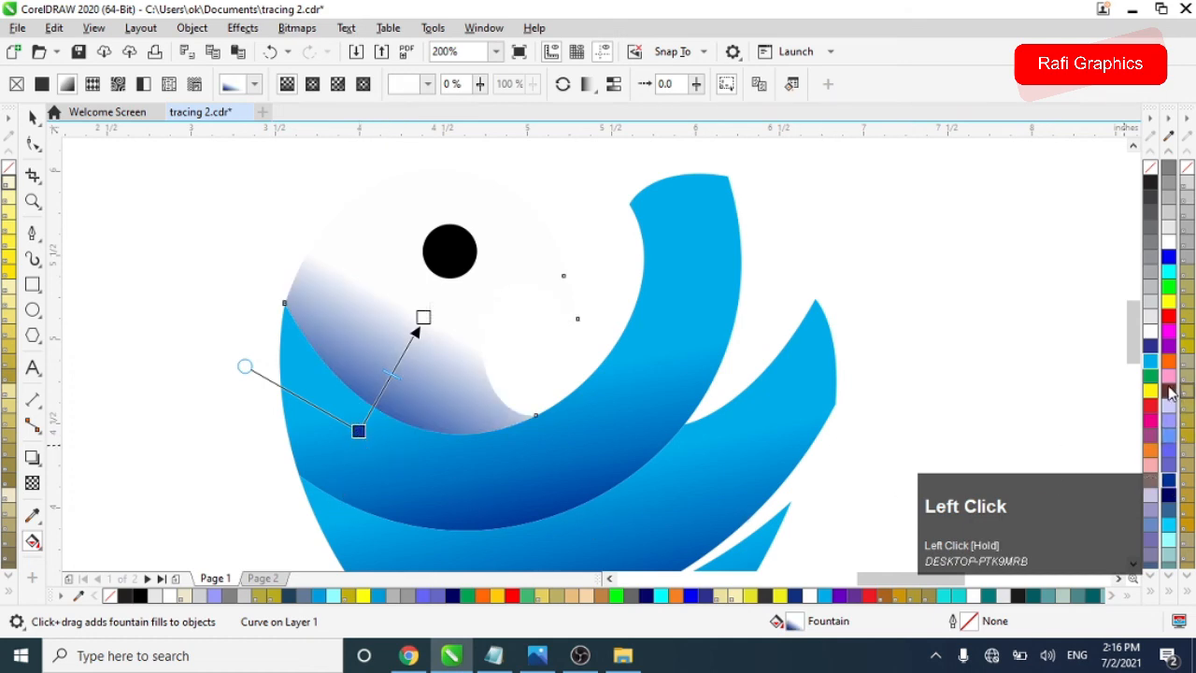
drag(1153, 360, 421, 325)
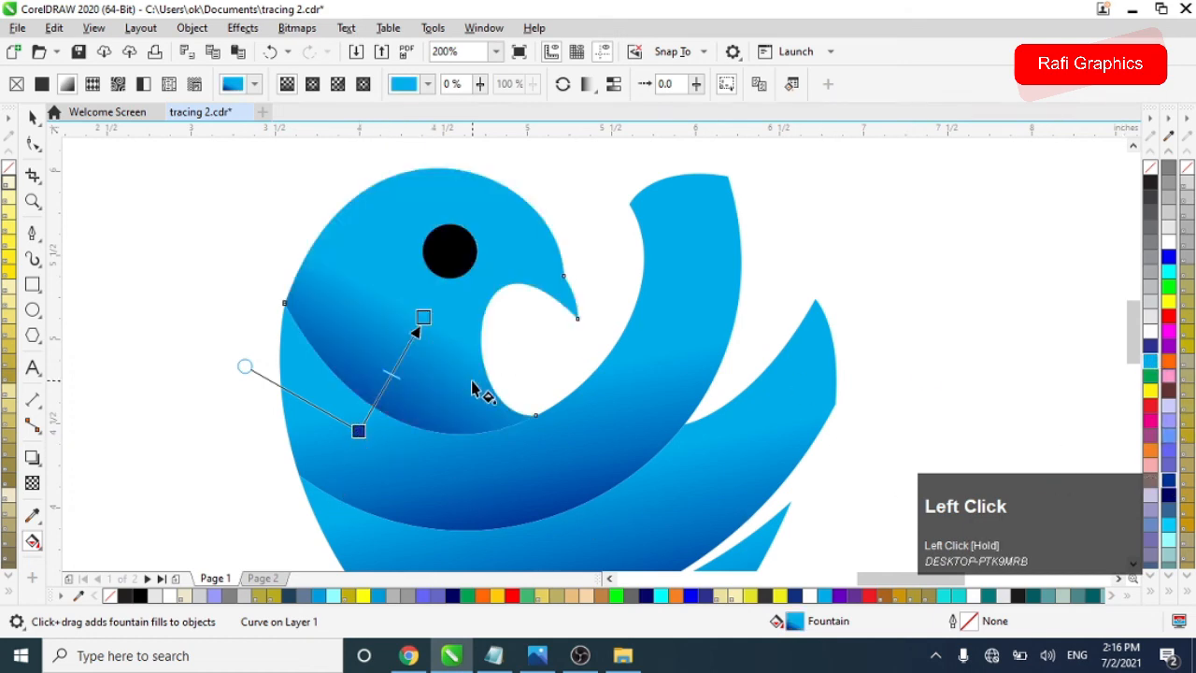
Lengthen and steepen the head's gradient by repositioning its dark end below the neck and its light end beside the eye
scroll(467, 393, down, 2)
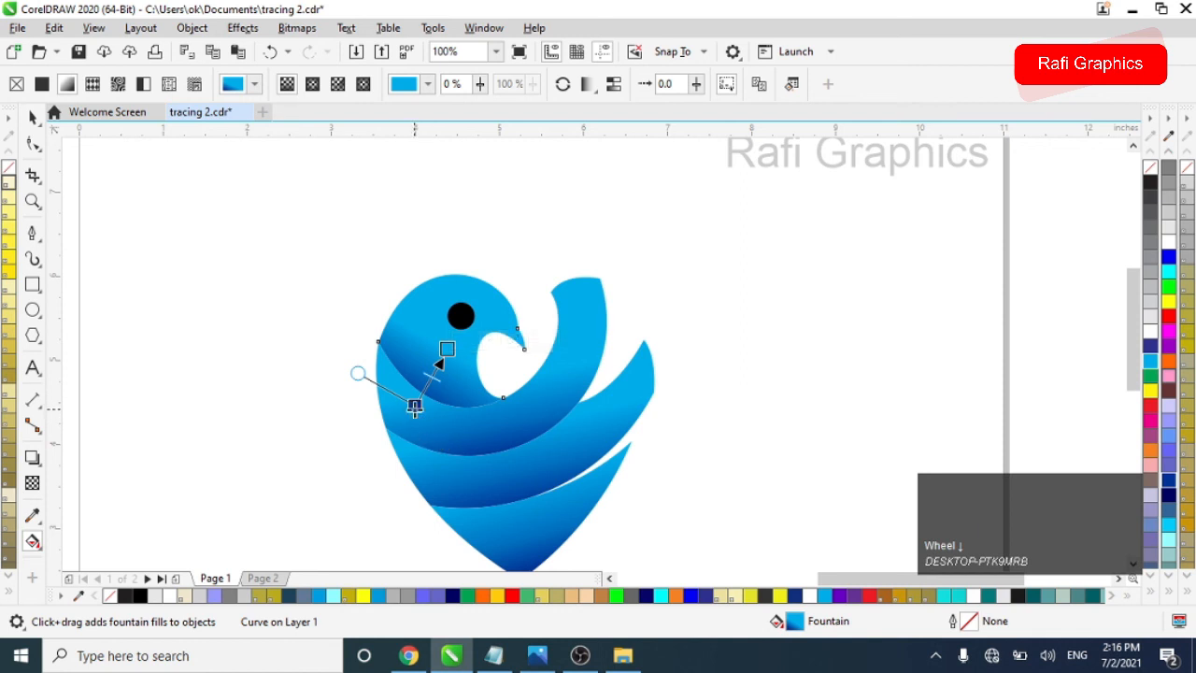
drag(412, 409, 403, 410)
drag(458, 346, 463, 341)
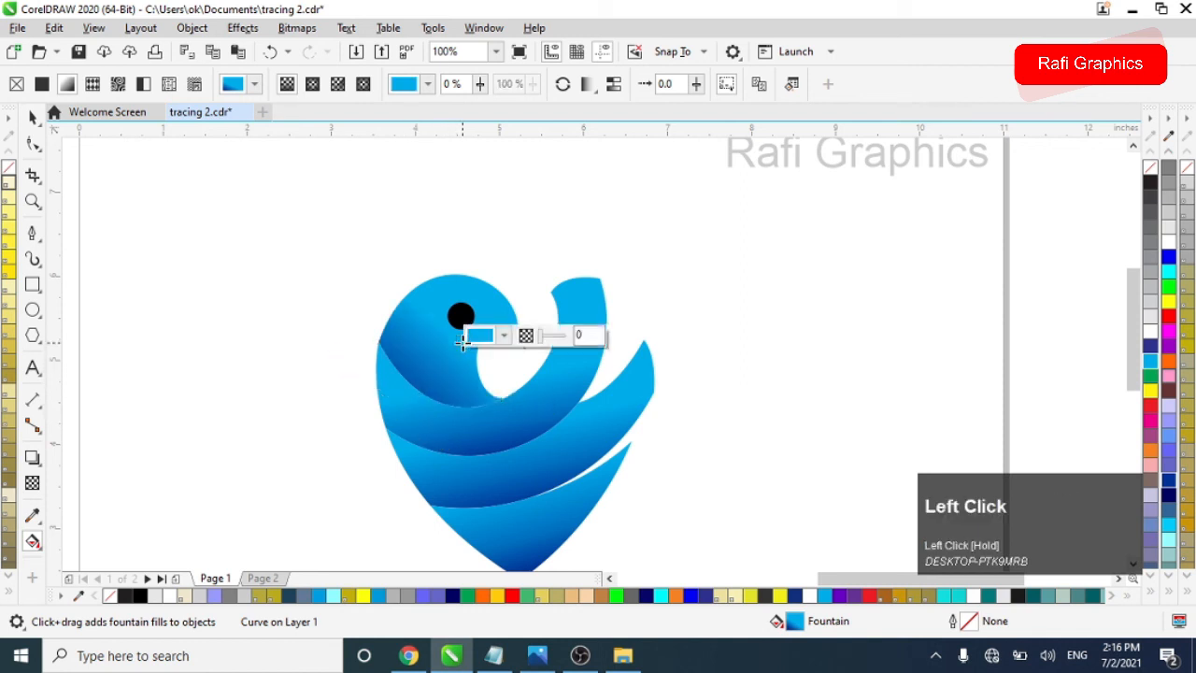
drag(404, 411, 423, 419)
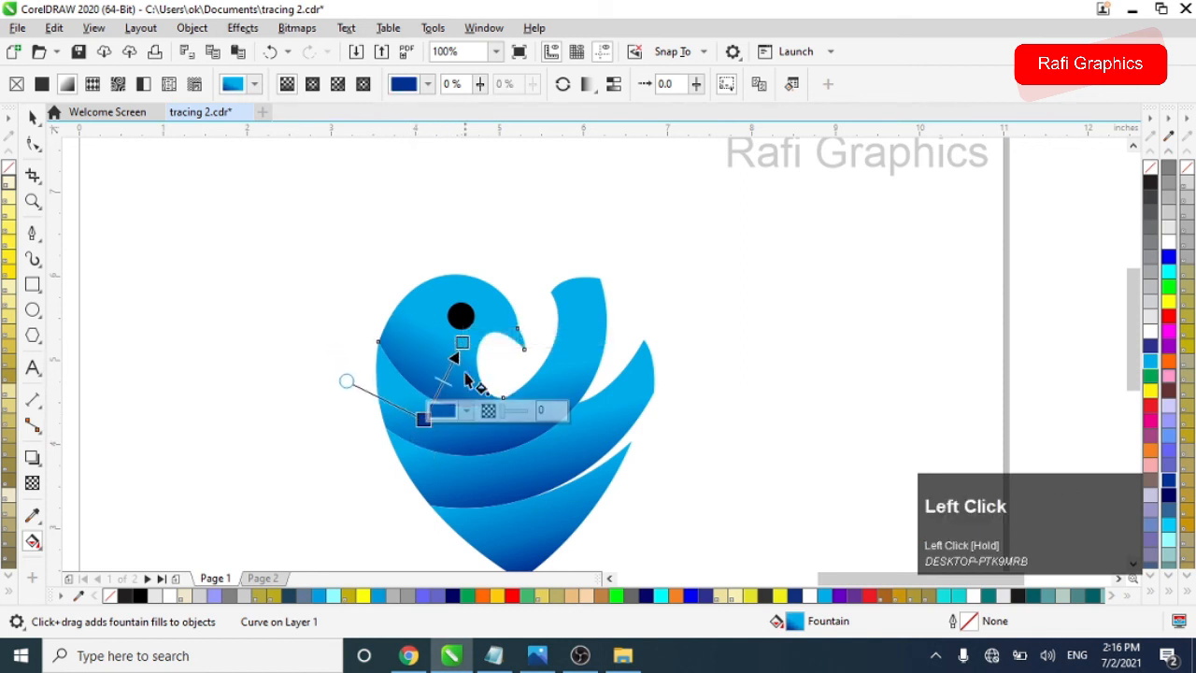
drag(461, 340, 472, 321)
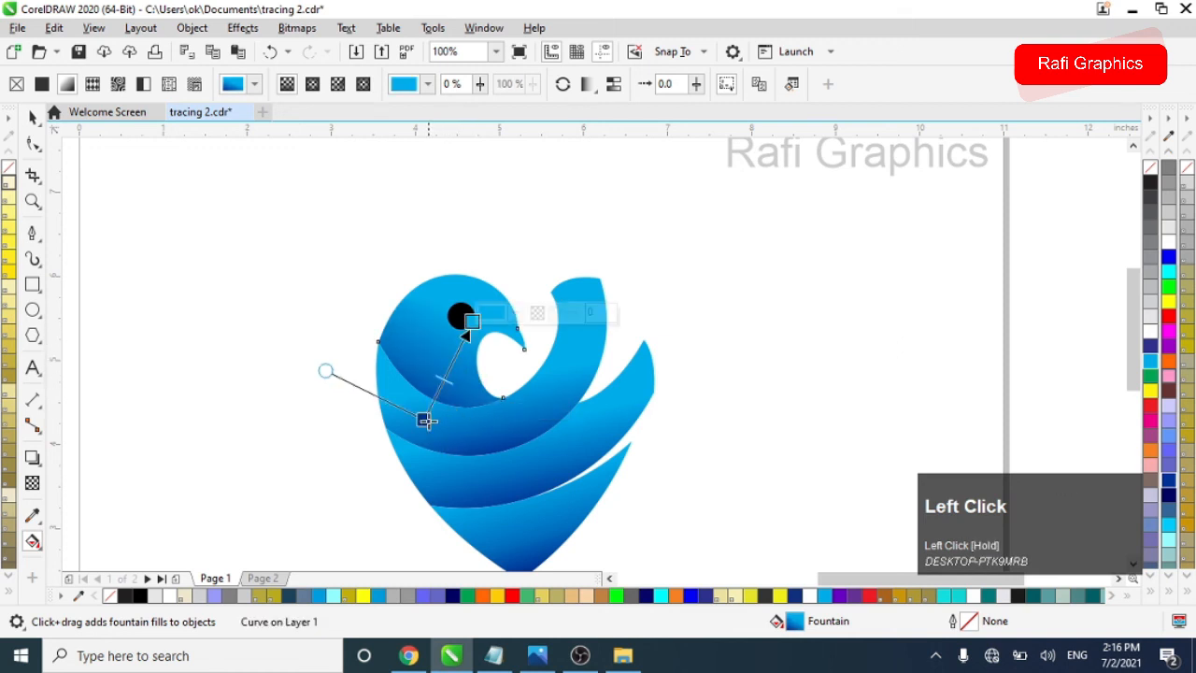
drag(426, 420, 443, 425)
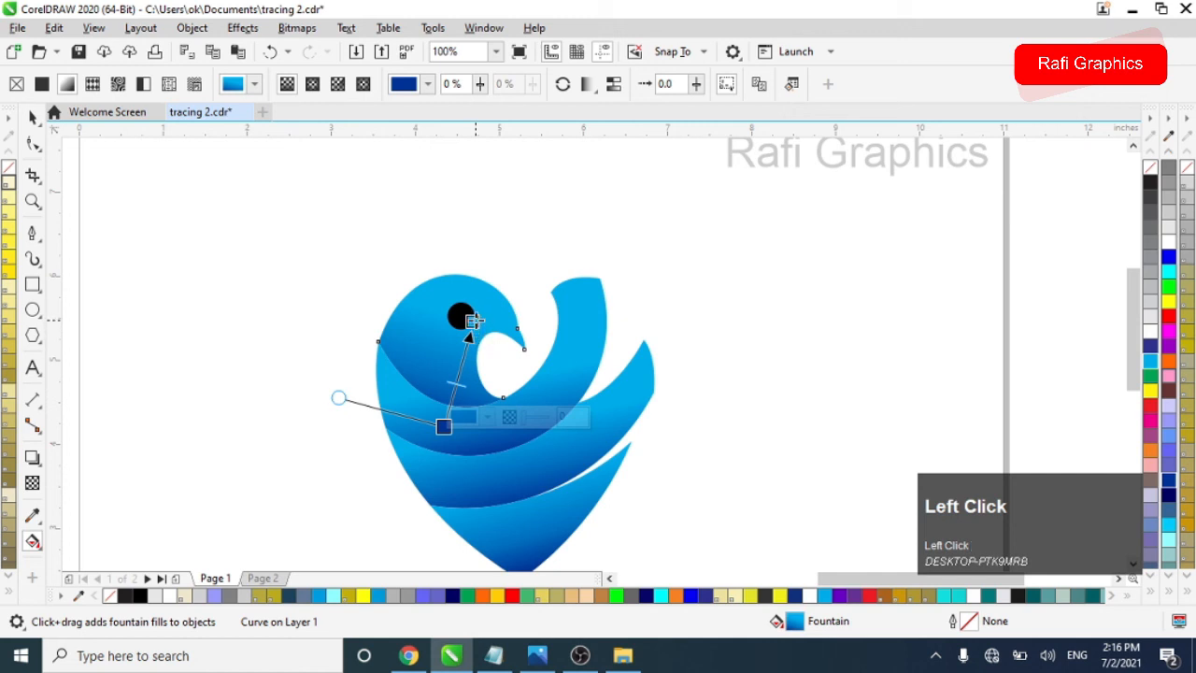
drag(474, 320, 473, 300)
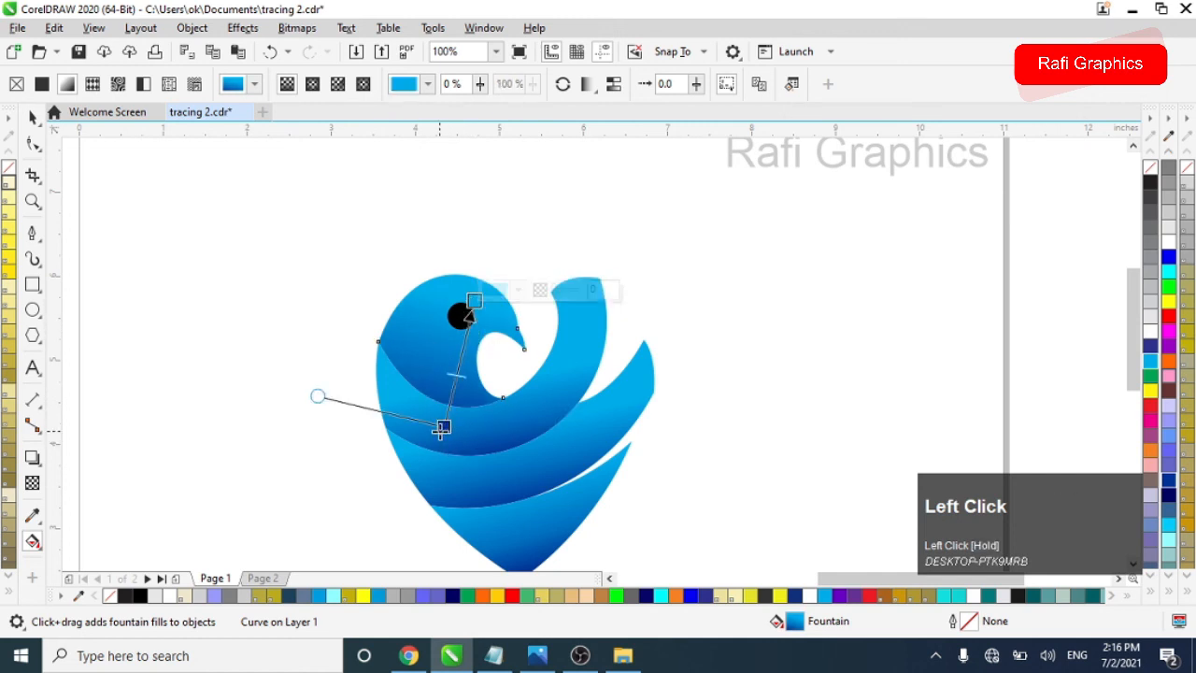
drag(442, 428, 456, 436)
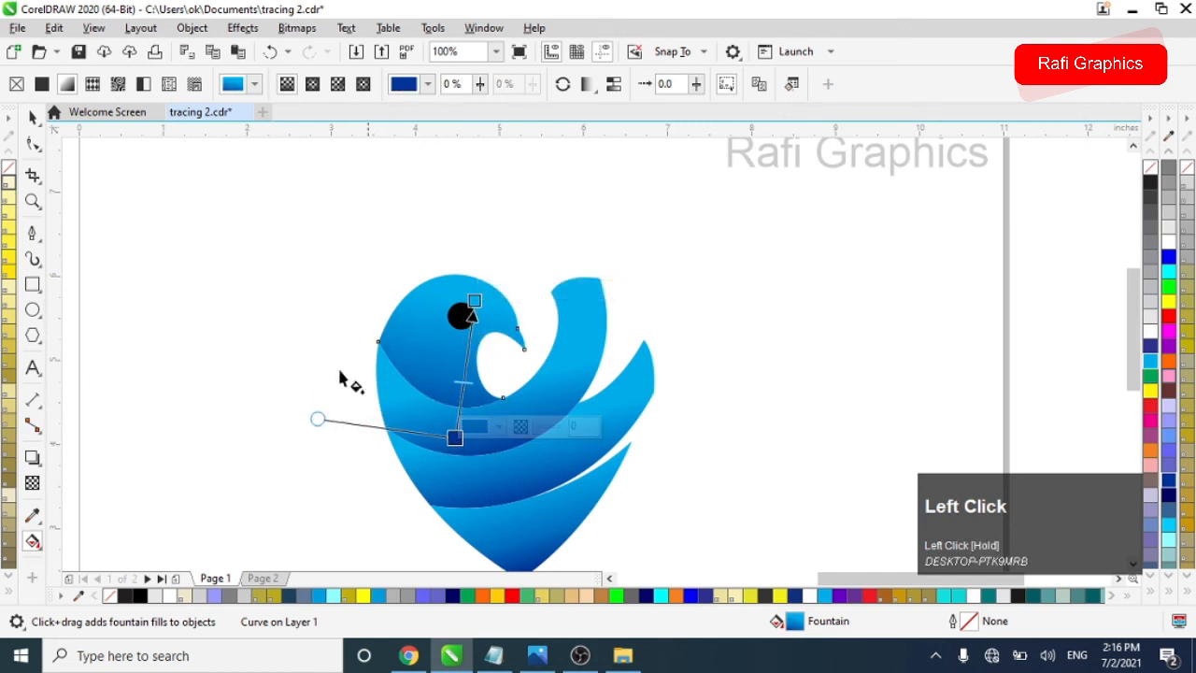
click(32, 117)
click(381, 358)
scroll(357, 373, down, 2)
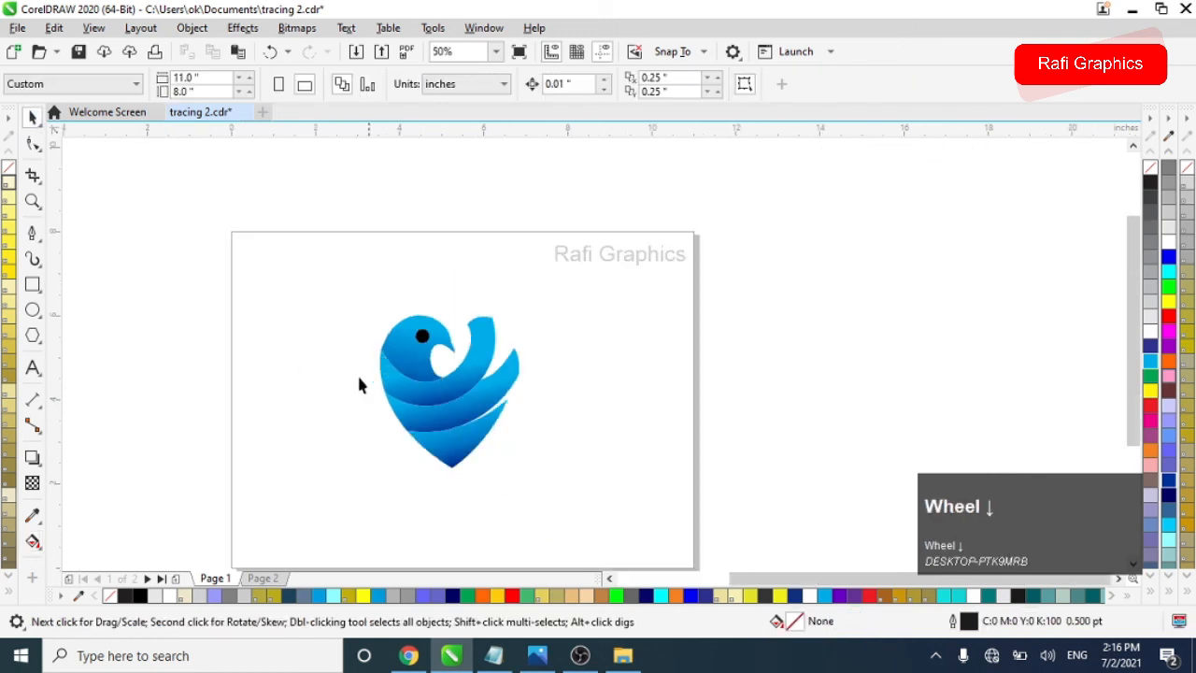
drag(574, 494, 574, 495)
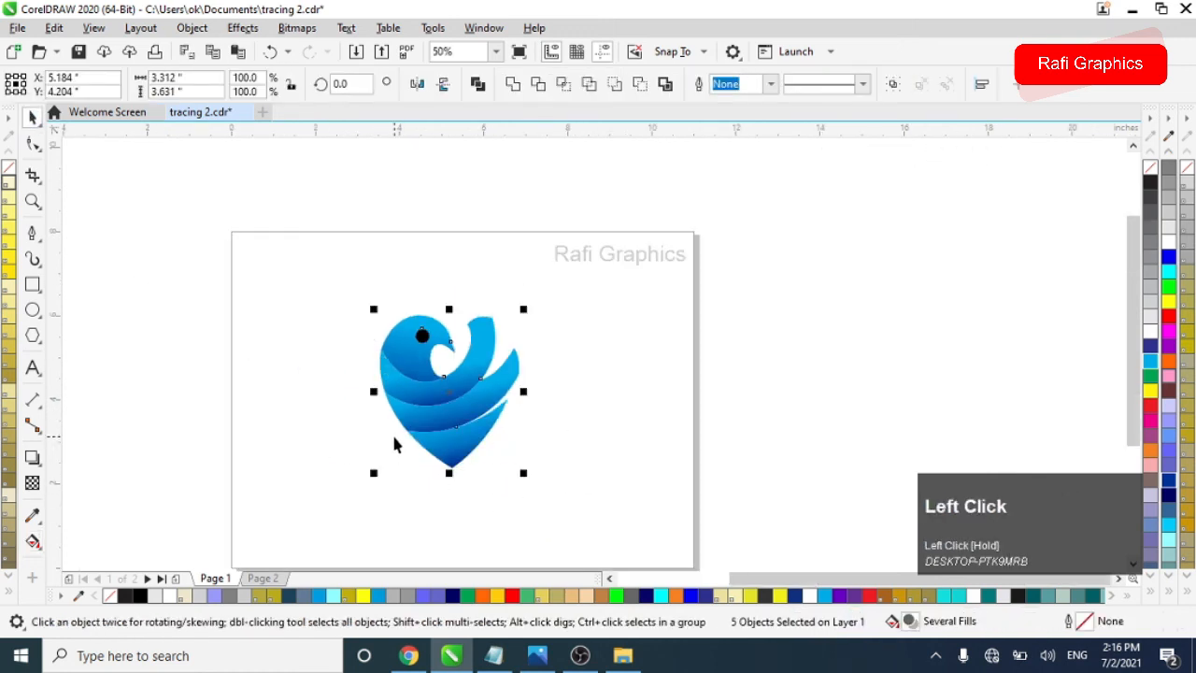
scroll(392, 432, up, 2)
click(210, 360)
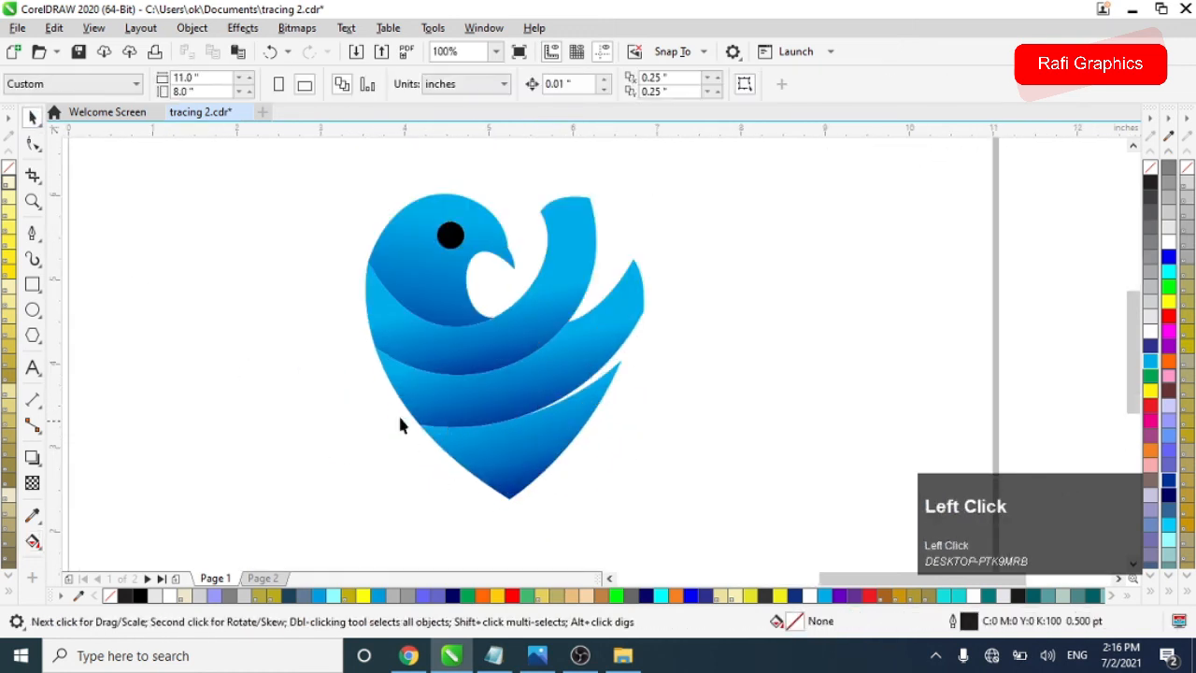